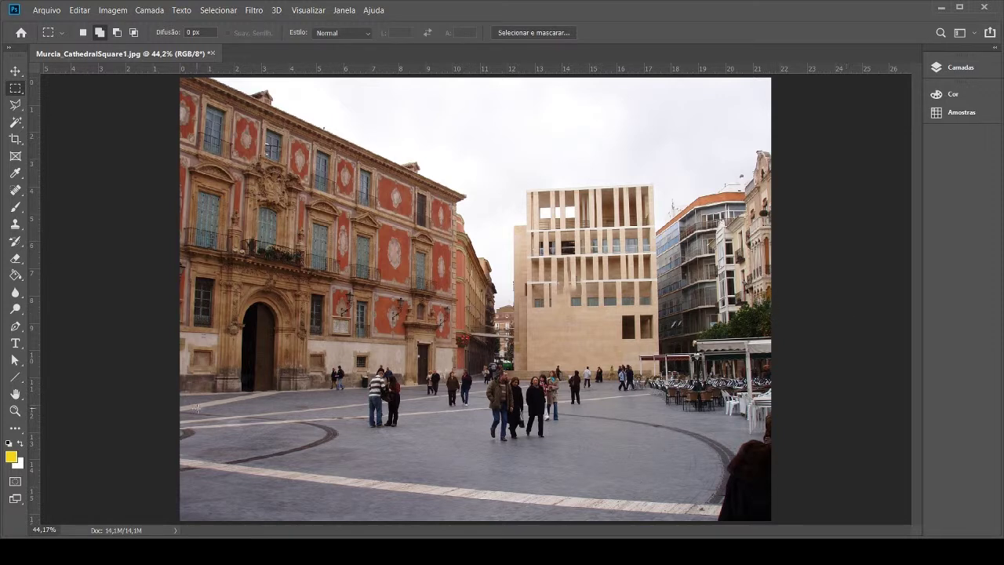
Examine the individual pixels at the modern building's roof corner up to 12800% magnification, and return to the whole photo.
key("z")
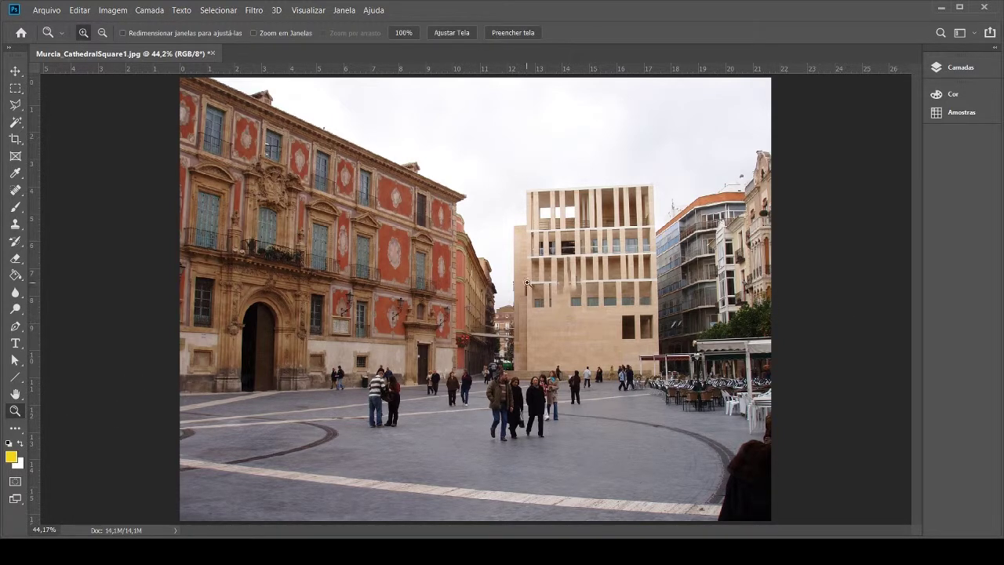
left_click(564, 195)
left_click(564, 193)
left_click(564, 191)
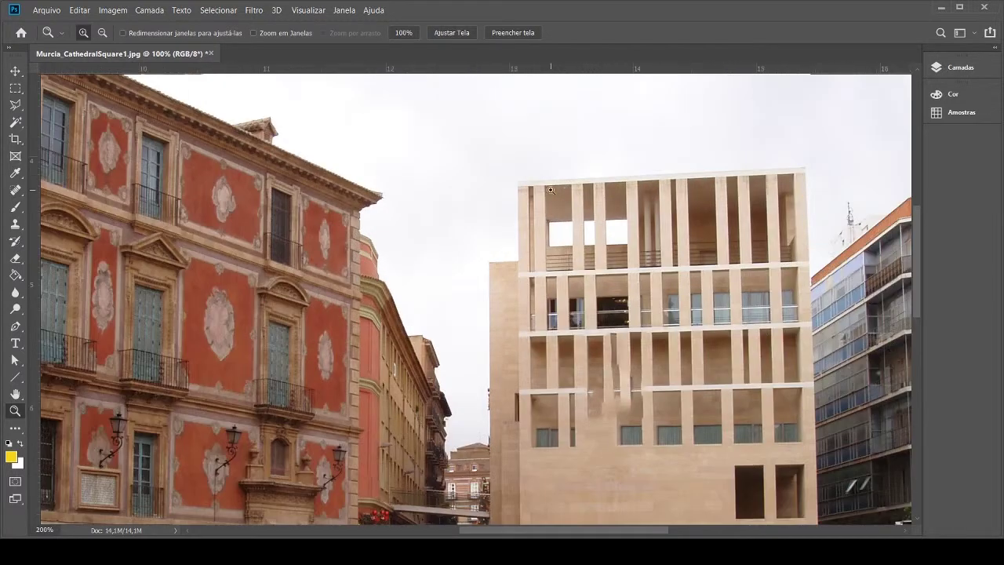
left_click(564, 191)
left_click(563, 192)
left_click(559, 191)
left_click(462, 181)
left_click(384, 140)
left_click(384, 139)
left_click(384, 139)
left_click(384, 138)
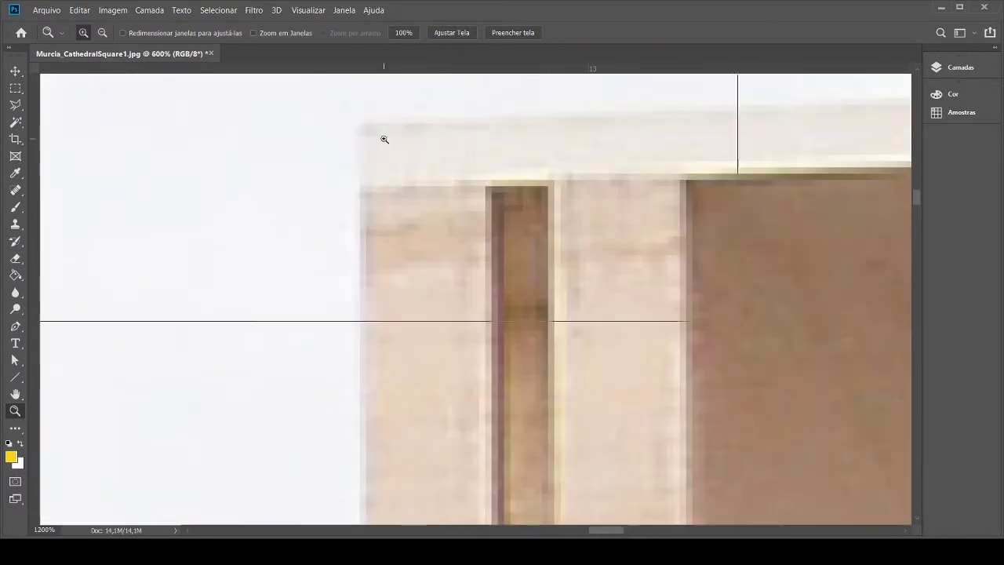
left_click(358, 123)
left_click(352, 119)
left_click(320, 135)
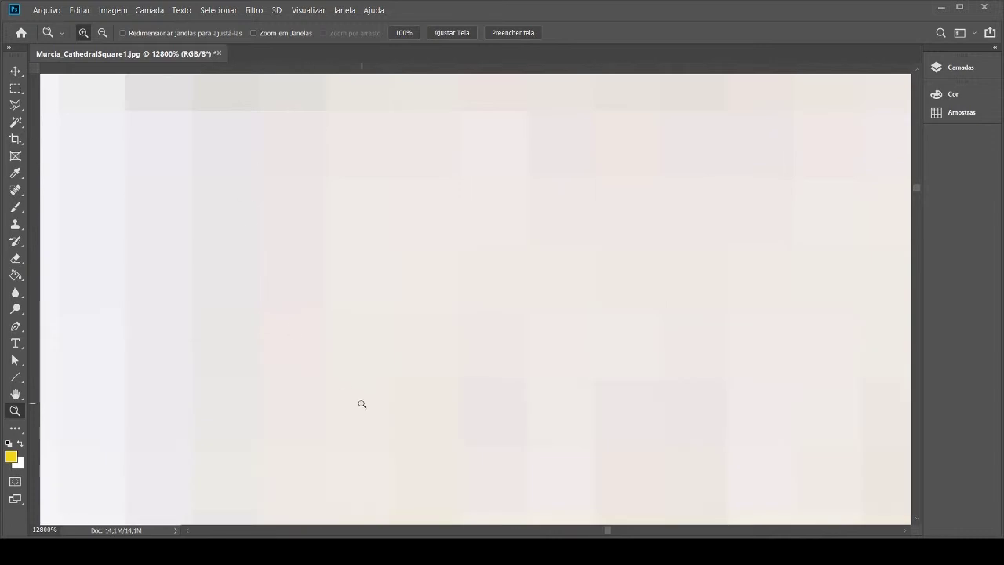
scroll(742, 349, "down", 5)
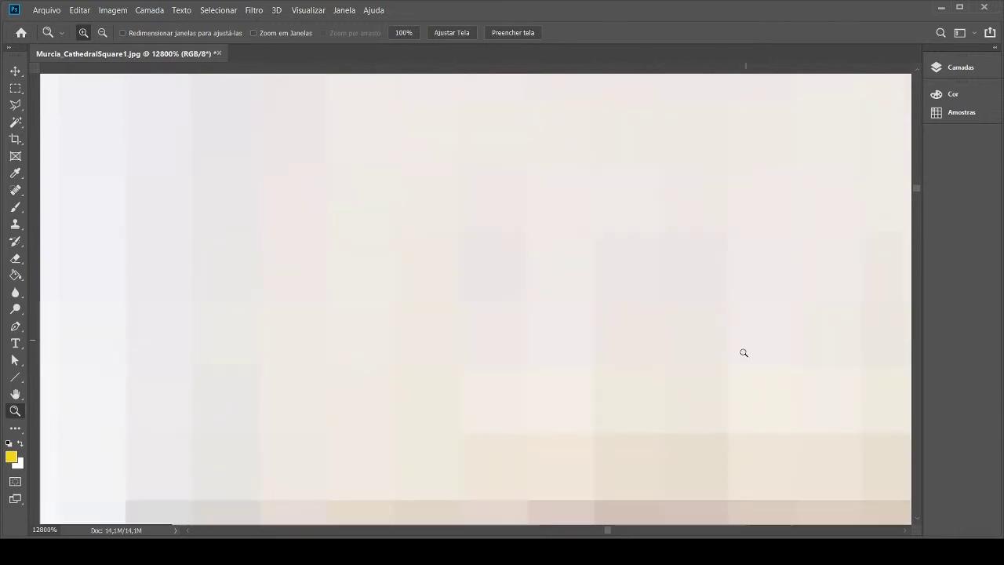
scroll(738, 342, "down", 5)
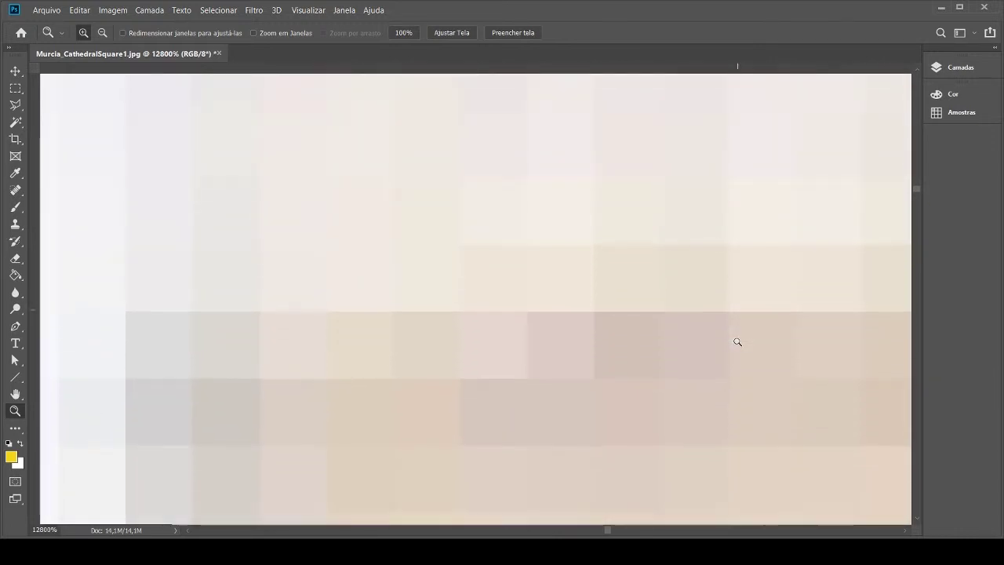
scroll(736, 342, "down", 5)
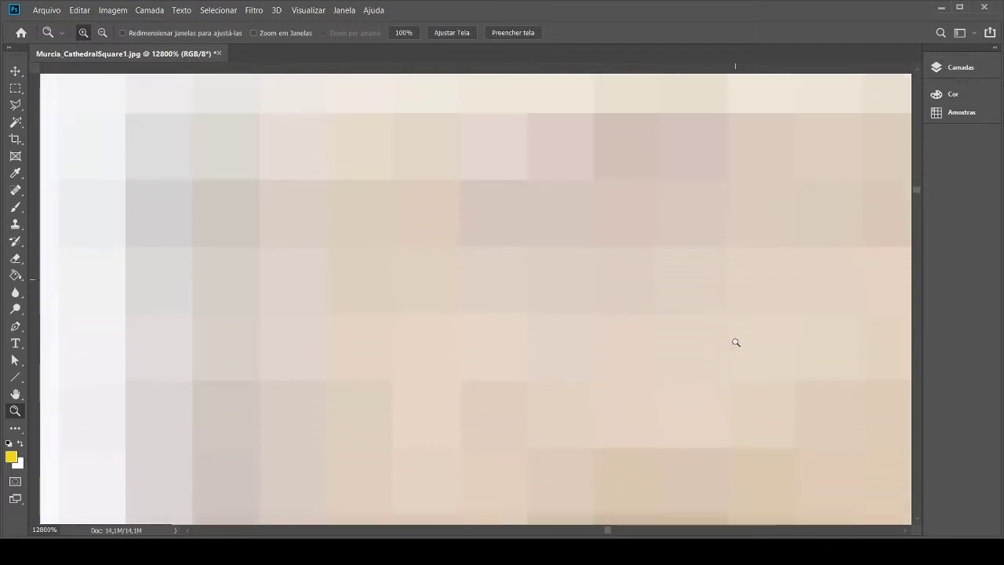
scroll(735, 342, "down", 2)
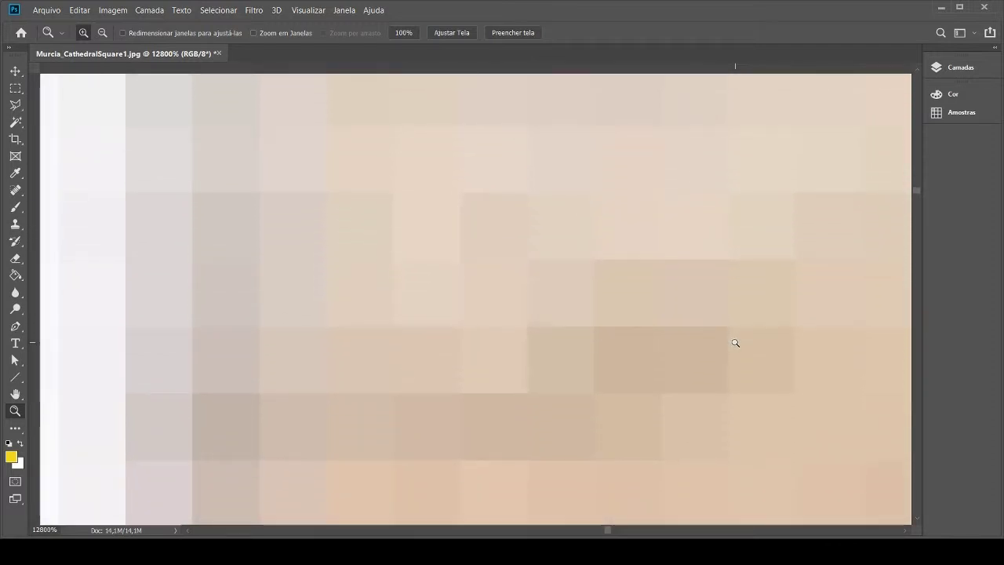
key("ctrl+0")
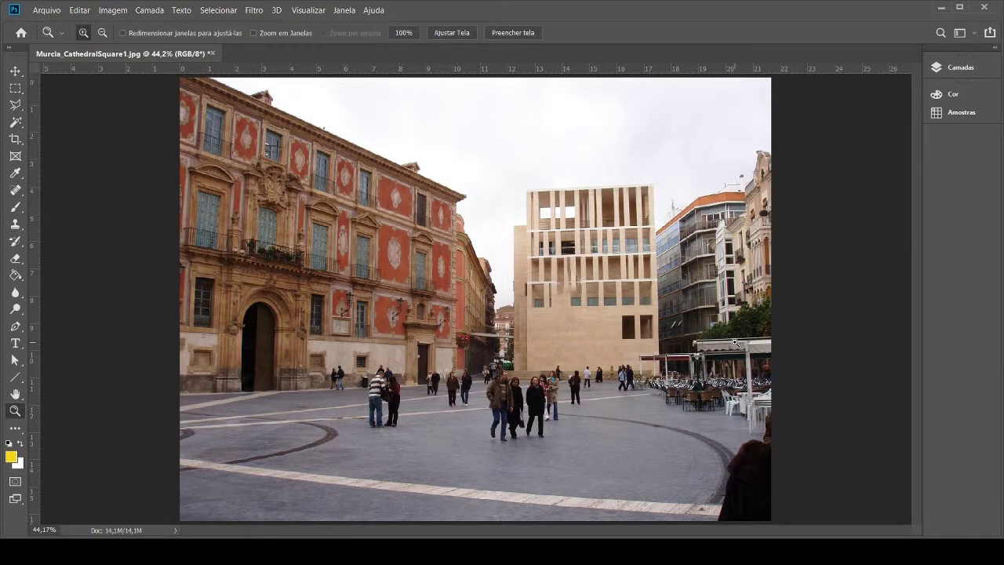
Undo the edge-tracing filter on the whole photo and make a new rectangular selection around the modern building and its surroundings.
left_click(17, 93)
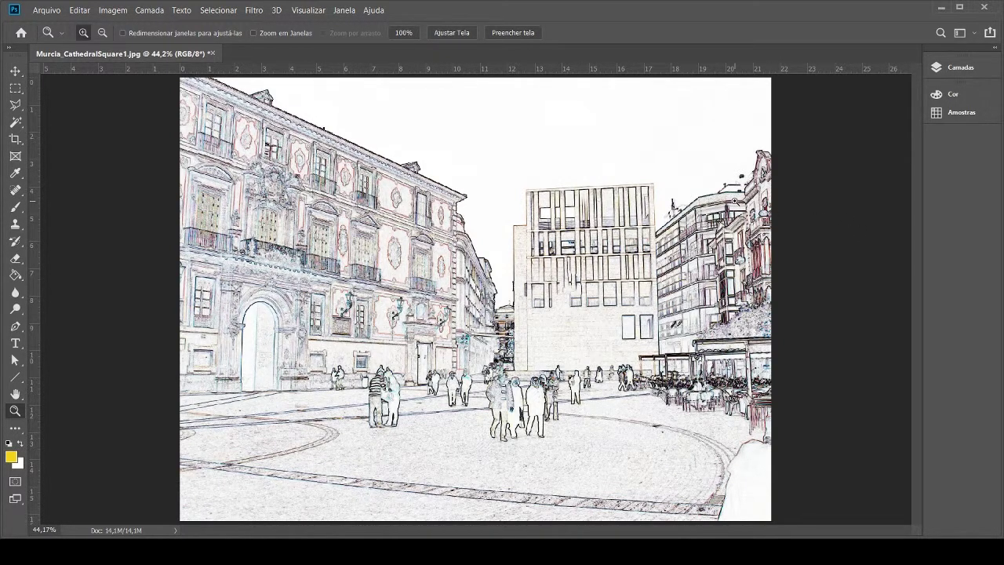
key("ctrl+z")
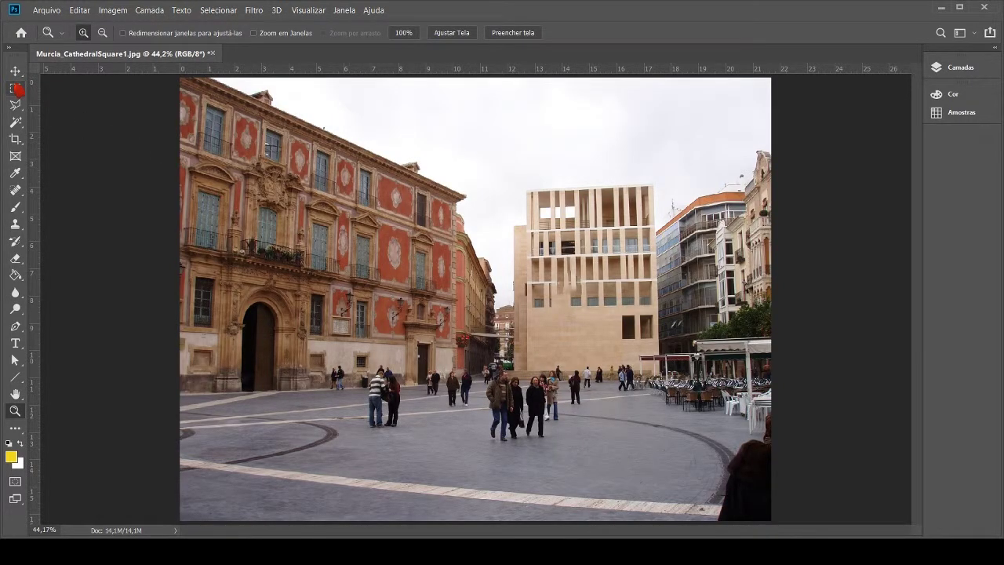
left_click(15, 88)
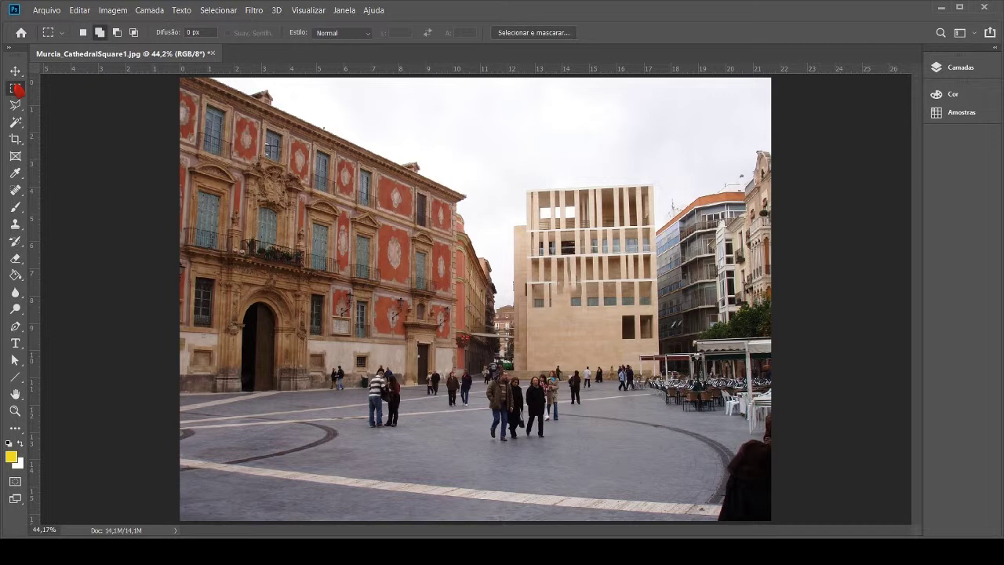
left_click(82, 32)
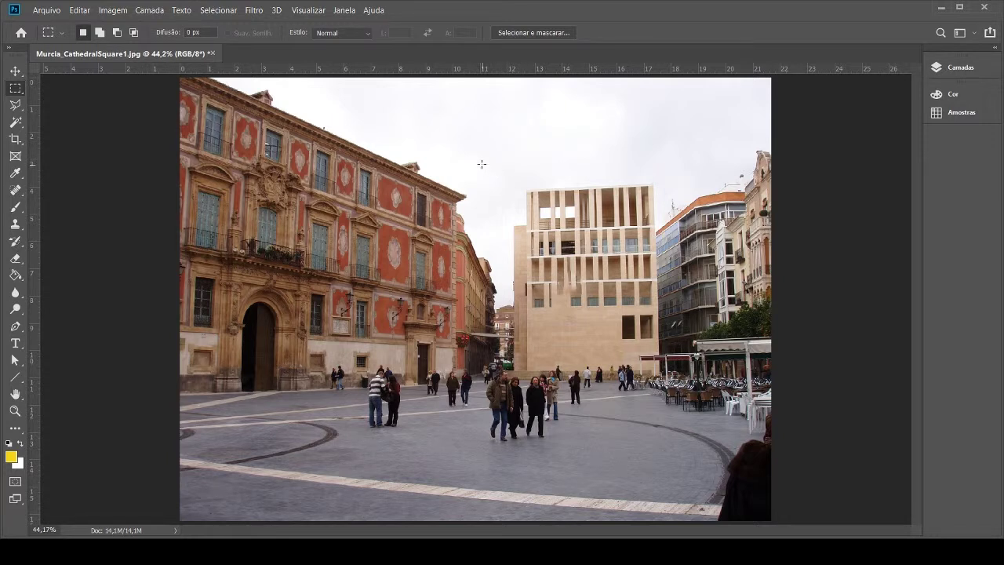
left_click_drag(453, 128, 740, 460)
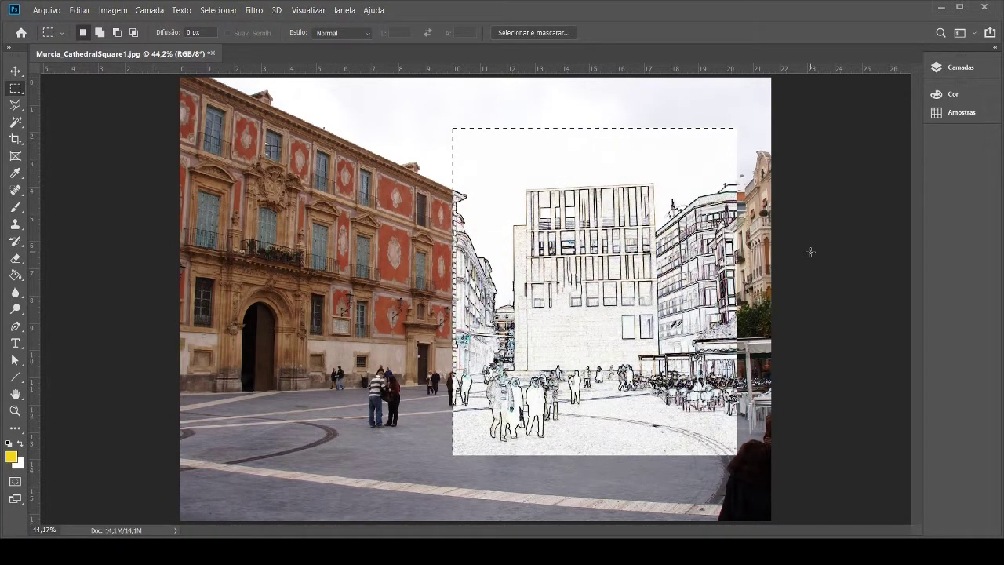
Undo the edge-tracing filter inside the rectangular selection and clear the selection.
left_click(228, 39)
key("ctrl+z")
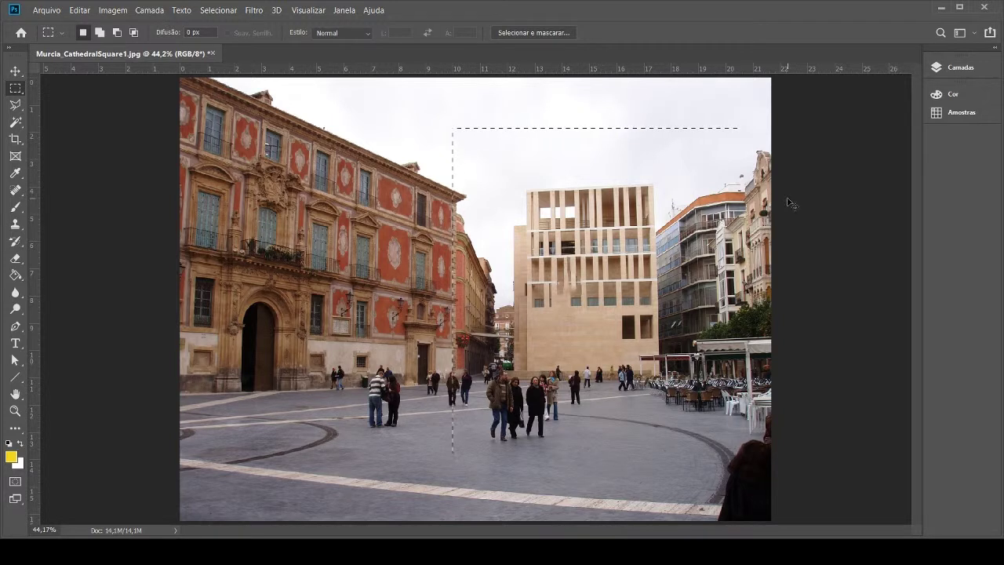
left_click(788, 198)
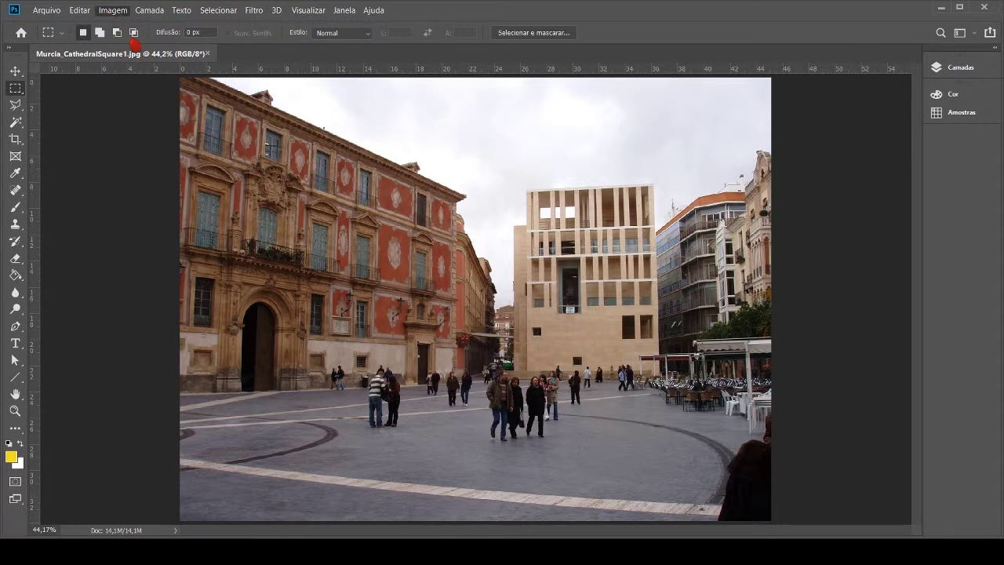
Adjust the brightness and contrast of the whole photo, comparing lighter, darker and more contrasted settings.
key("i")
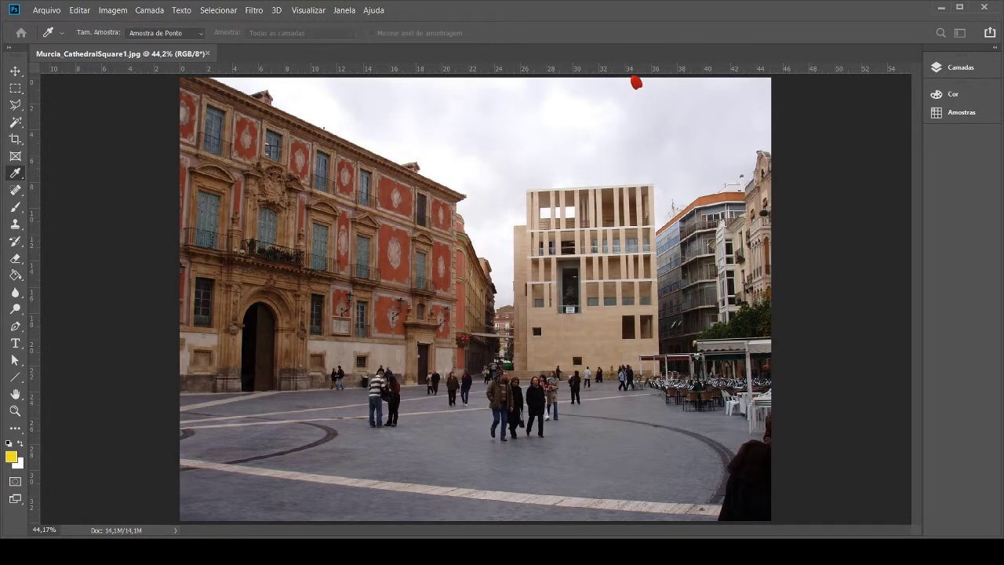
key("ctrl+shift+l")
key("ctrl+shift+b")
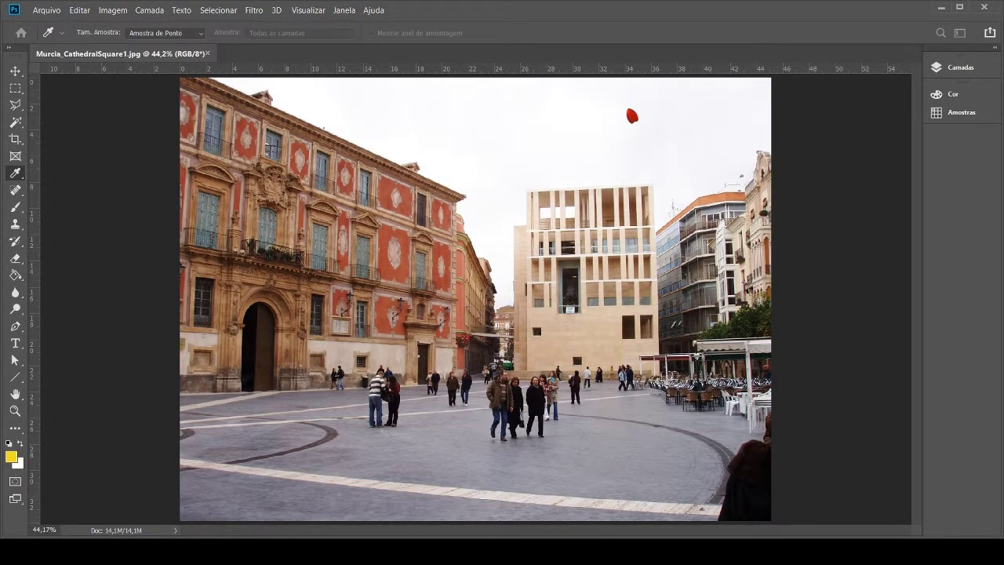
key("ctrl+shift+l")
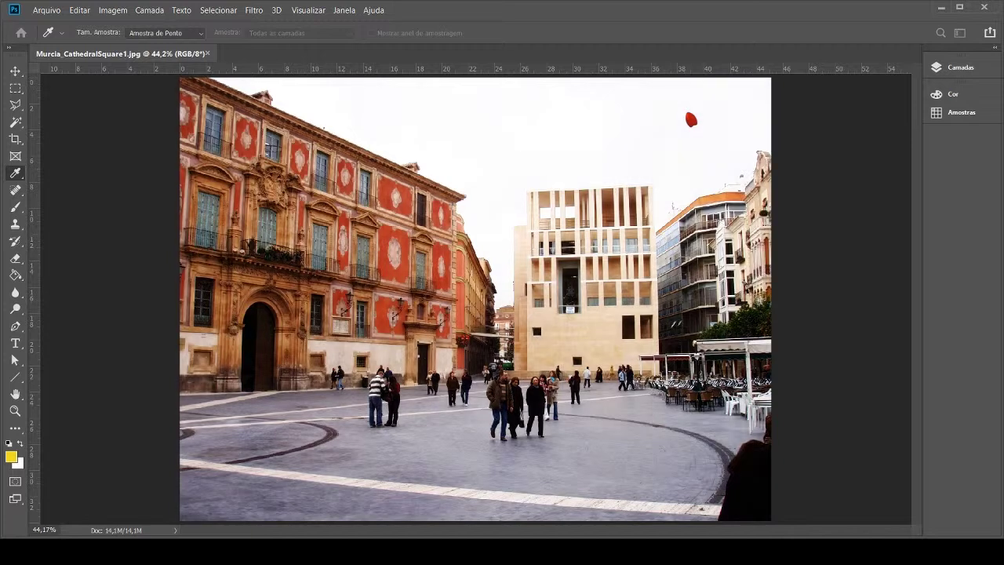
key("ctrl+z")
key("ctrl+shift+z")
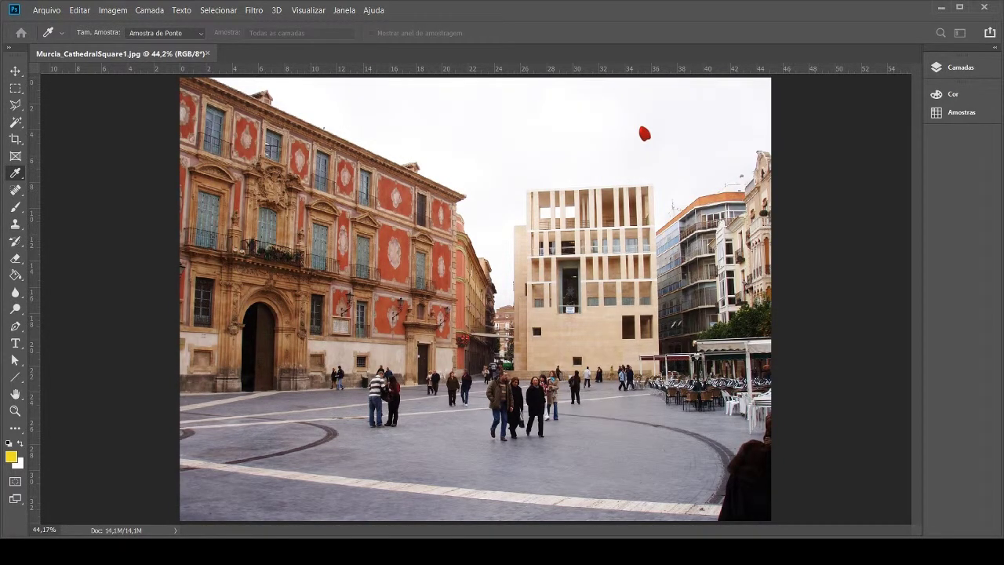
key("ctrl+shift+z")
key("ctrl+z")
key("ctrl+shift+z")
key("ctrl+z")
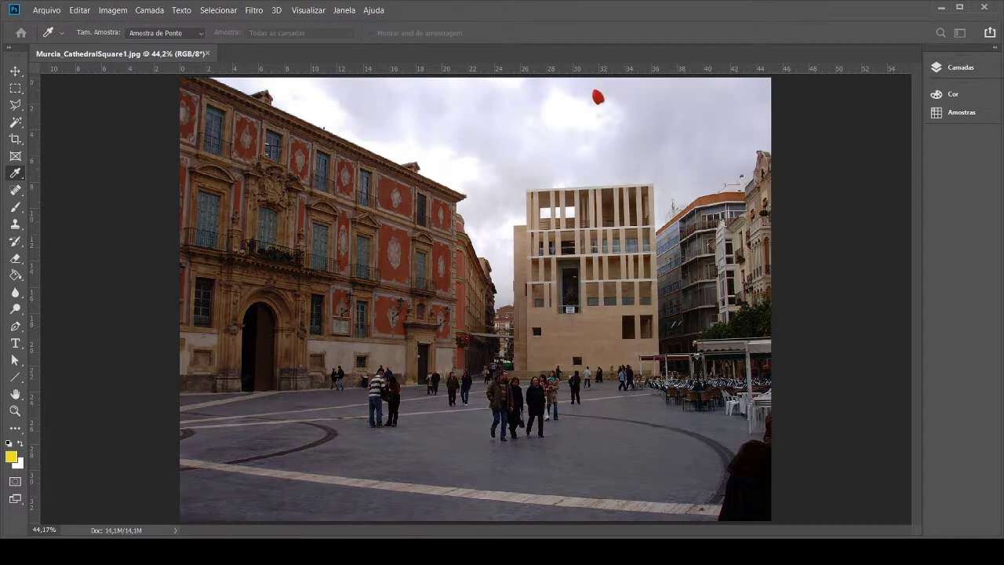
key("ctrl+shift+z")
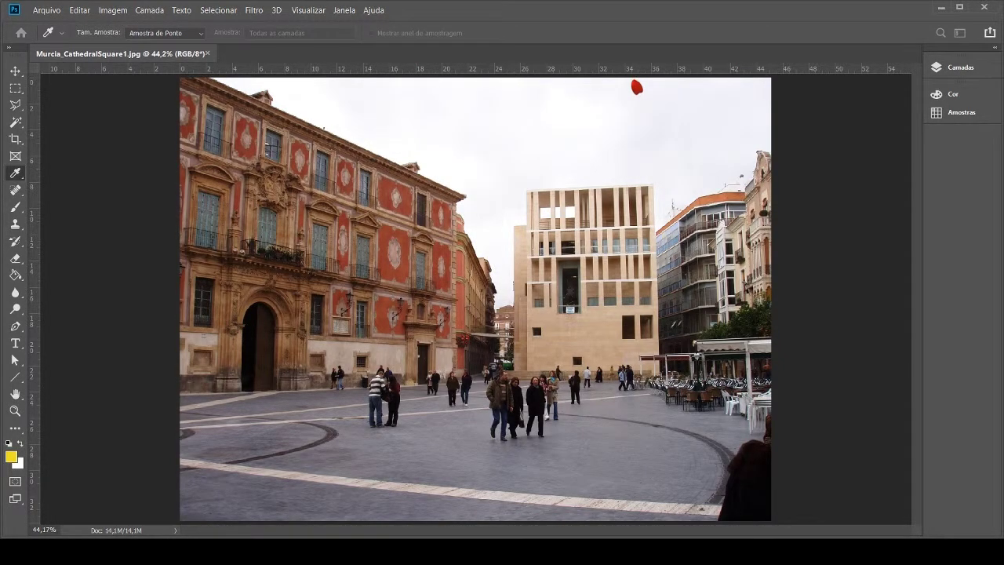
key("ctrl+z")
Select a rectangular area enclosing the modern building with the Rectangular Marquee tool.
key("m")
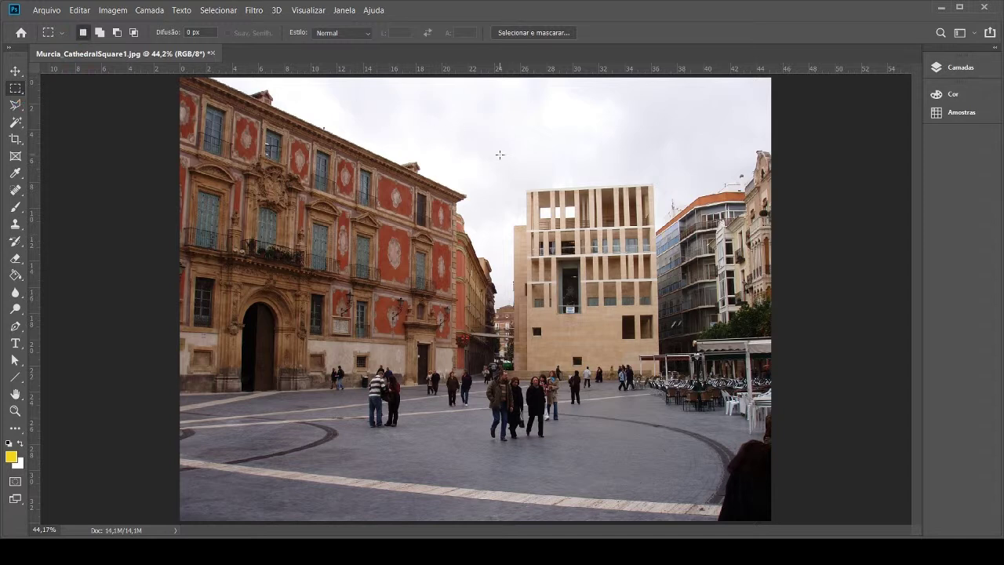
left_click_drag(502, 177, 549, 205)
left_click_drag(503, 177, 673, 397)
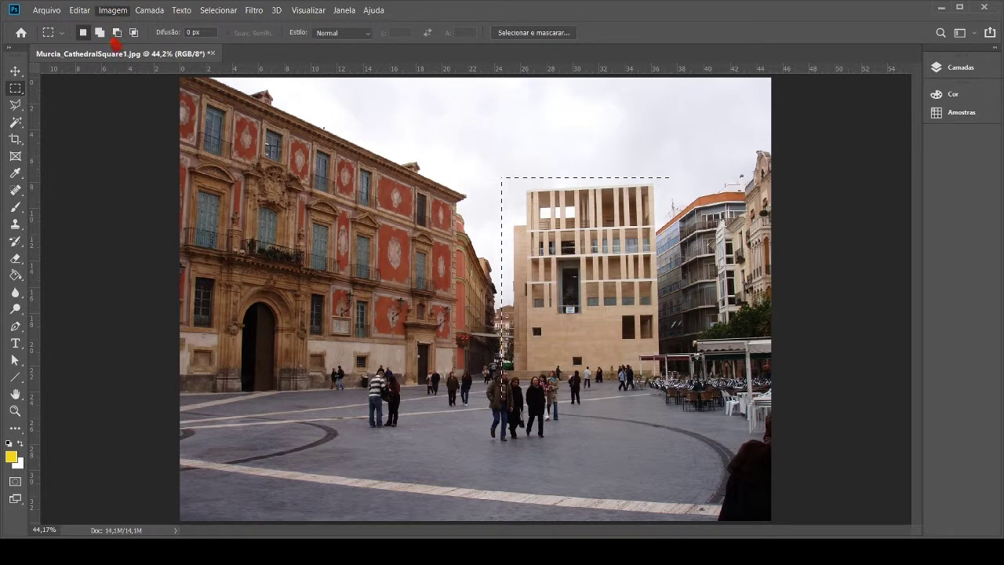
Apply a Hue/Saturation adjustment to the selected building area with hue +180 and saturation +38.
key("ctrl+u")
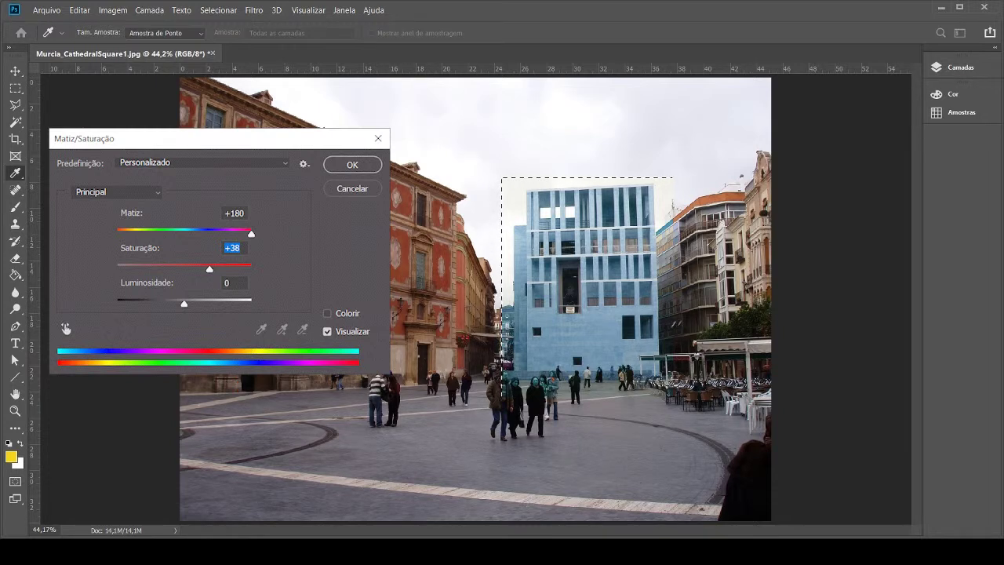
key("p")
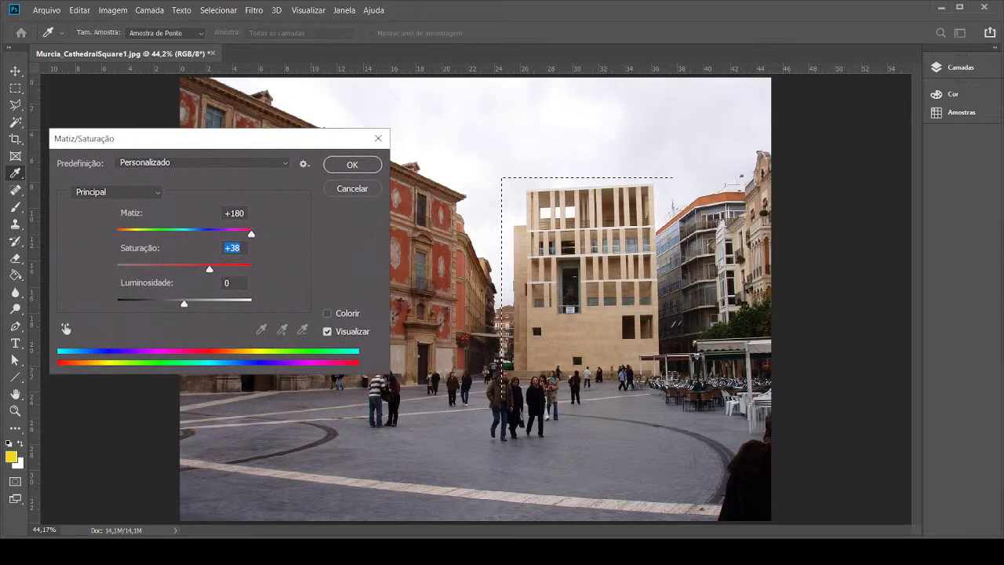
left_click_drag(184, 234, 251, 234)
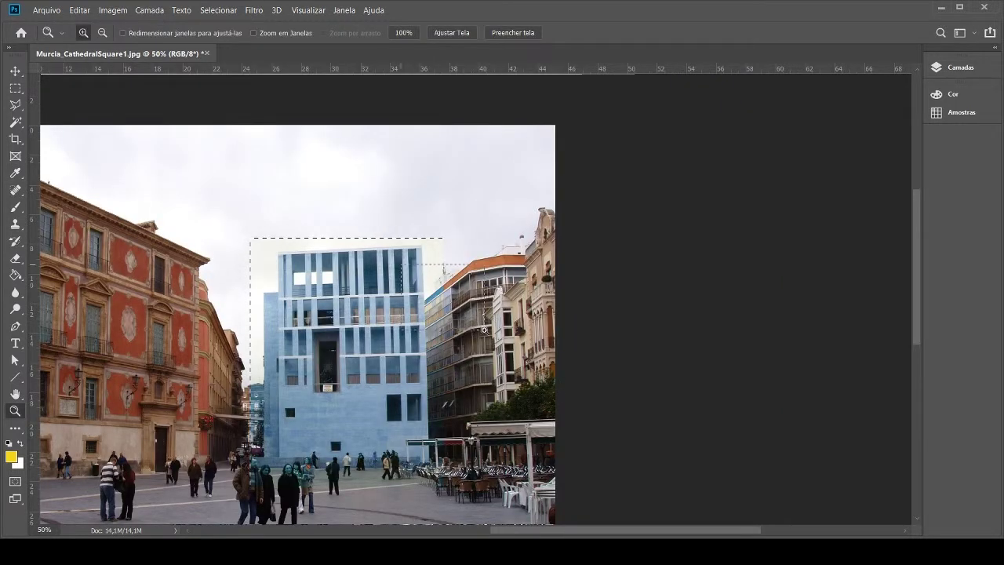
Examine the recoloured selection's edges beside the neighbouring building and around the pedestrians at the modern building's base.
left_click(491, 434)
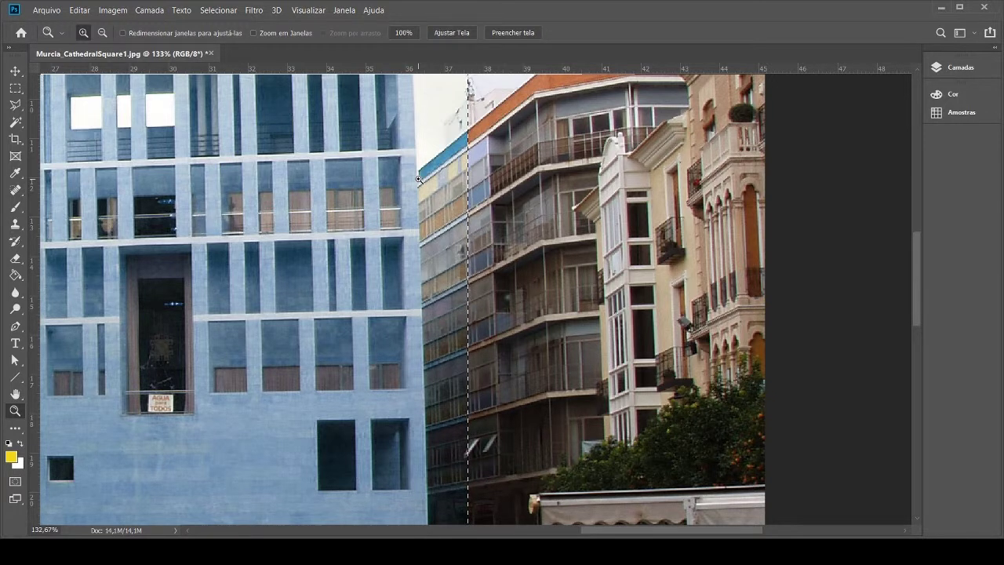
key("ctrl+0")
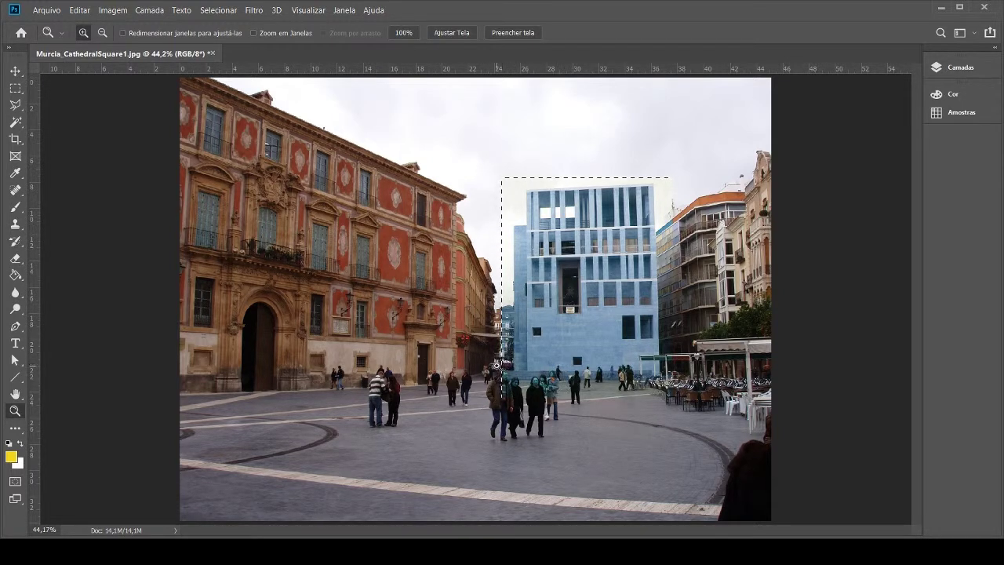
left_click_drag(497, 364, 571, 407)
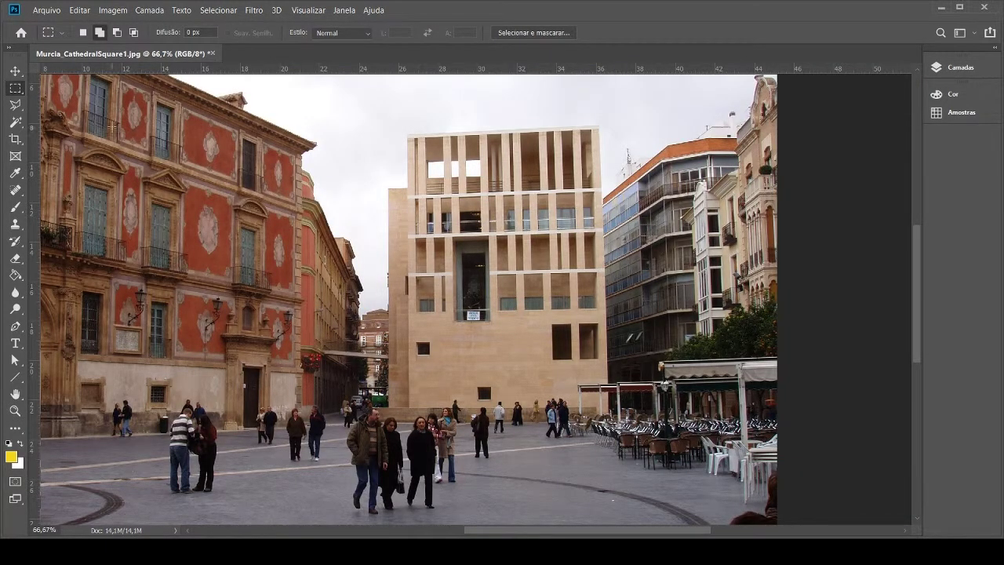
Select the modern building's main block and add rectangles covering its left wing and the roof edge to the selection.
left_click(15, 88)
left_click_drag(405, 129, 616, 430)
left_click_drag(384, 180, 406, 430)
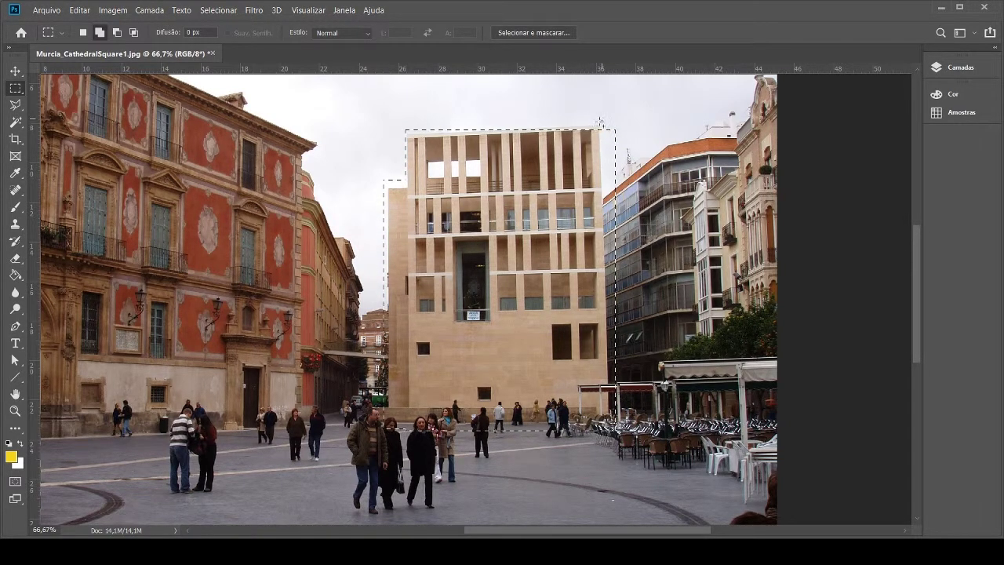
left_click_drag(602, 119, 468, 169)
Subtract rectangles covering the left wing, the roof strip and the area beyond the right edge from the modern building's selection.
left_click(117, 32)
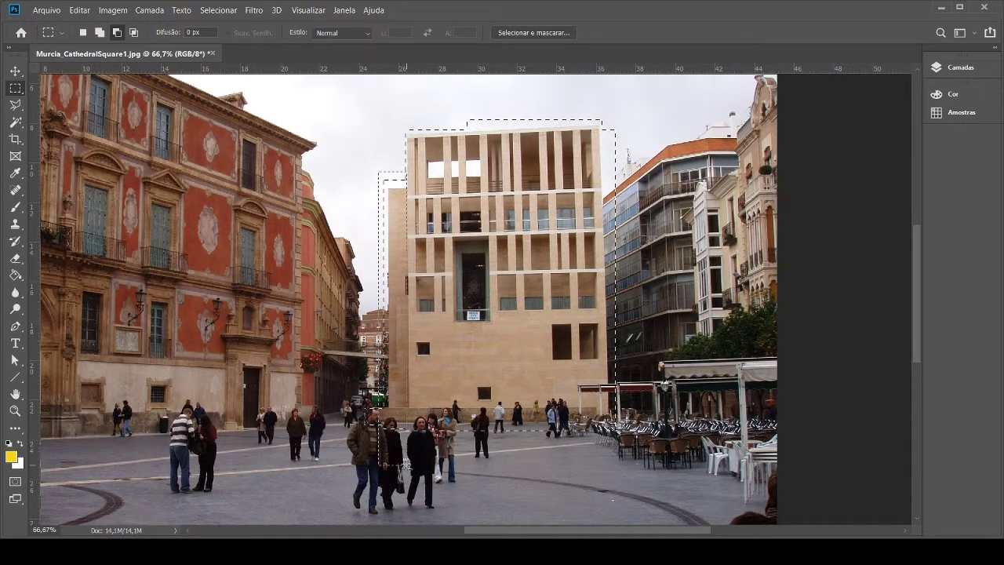
left_click_drag(405, 464, 406, 464)
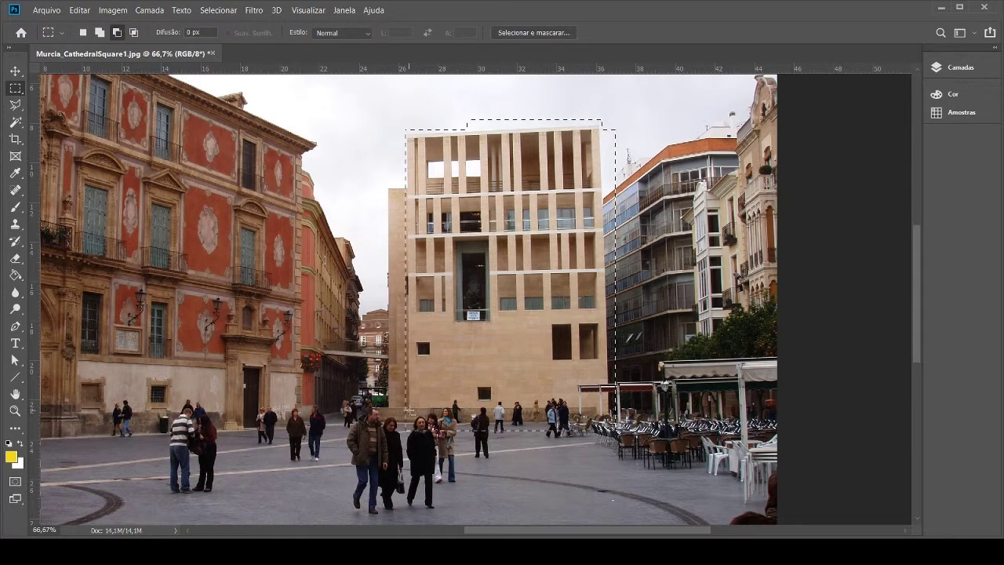
left_click_drag(466, 125, 515, 96)
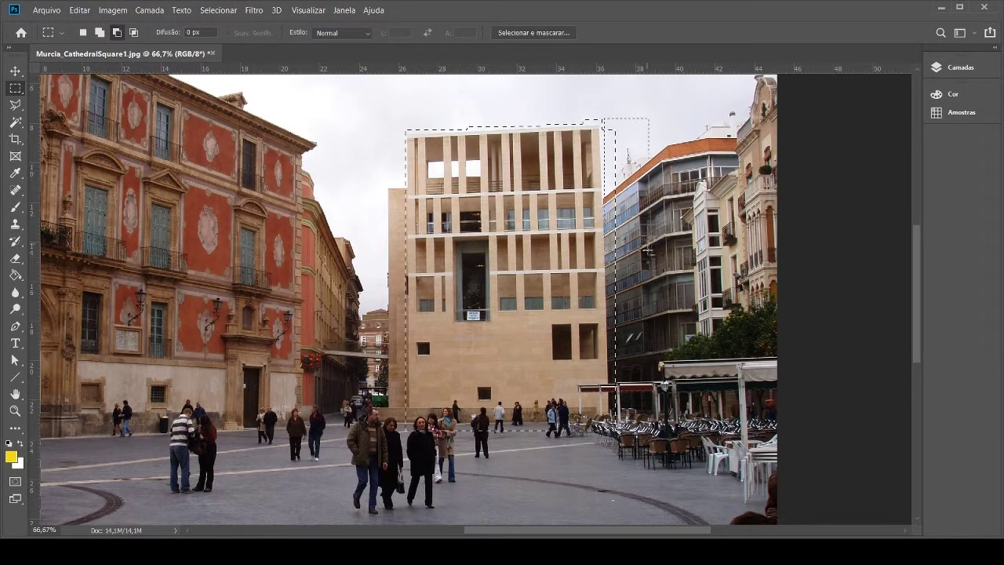
left_click_drag(649, 251, 645, 262)
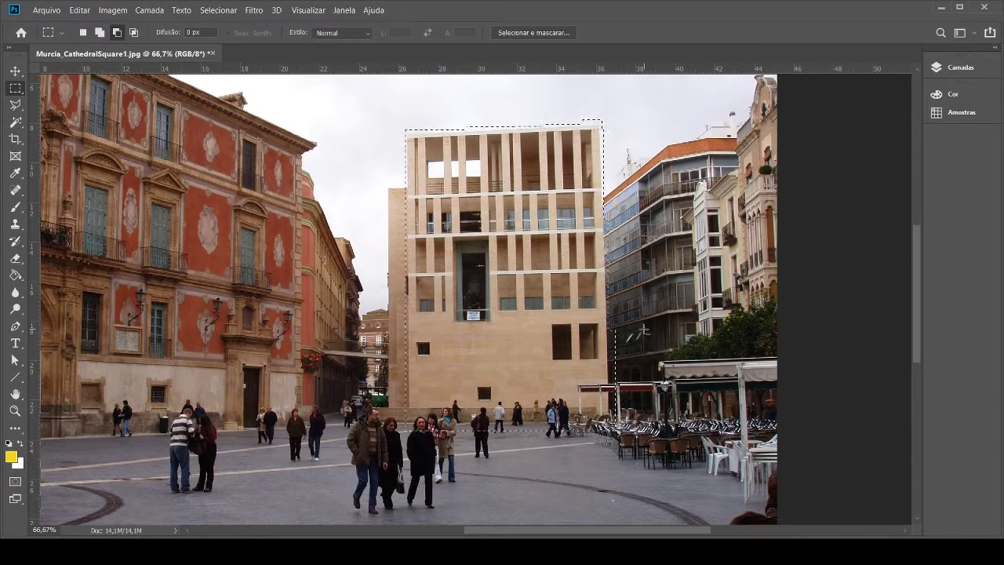
left_click_drag(637, 392, 643, 436)
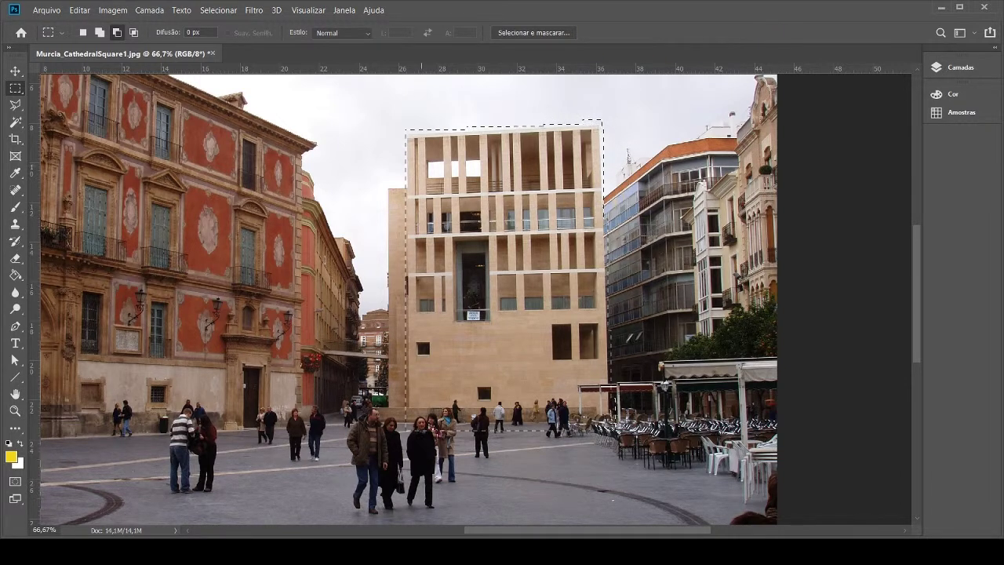
Try the Find Edges filter on the selected building, undo it and clear the selection.
left_click(219, 12)
left_click(260, 24)
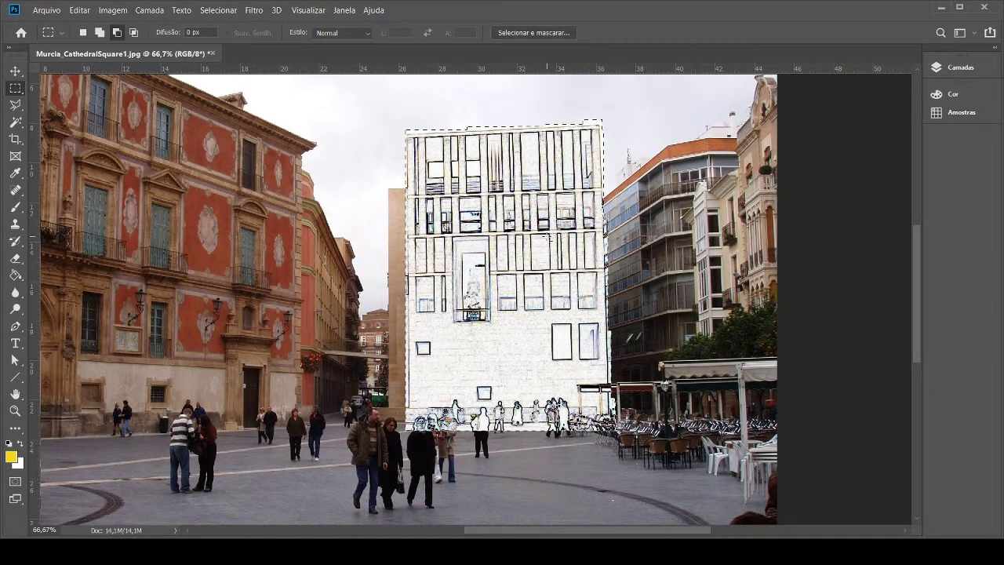
key("ctrl+z")
key("ctrl+d")
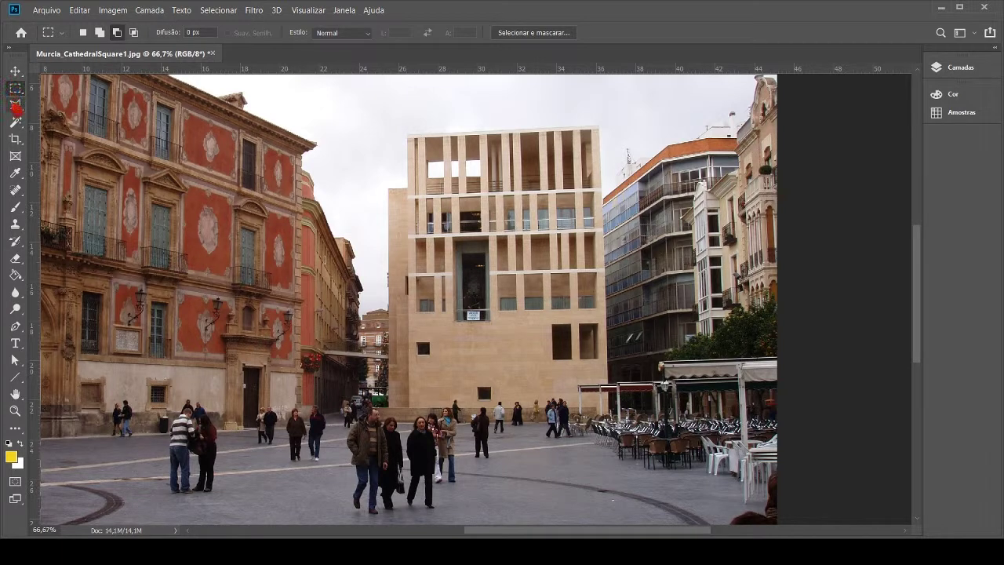
Try freehand selections with the Lasso tool in the sky and beside the modern building's left wing.
left_click(15, 105)
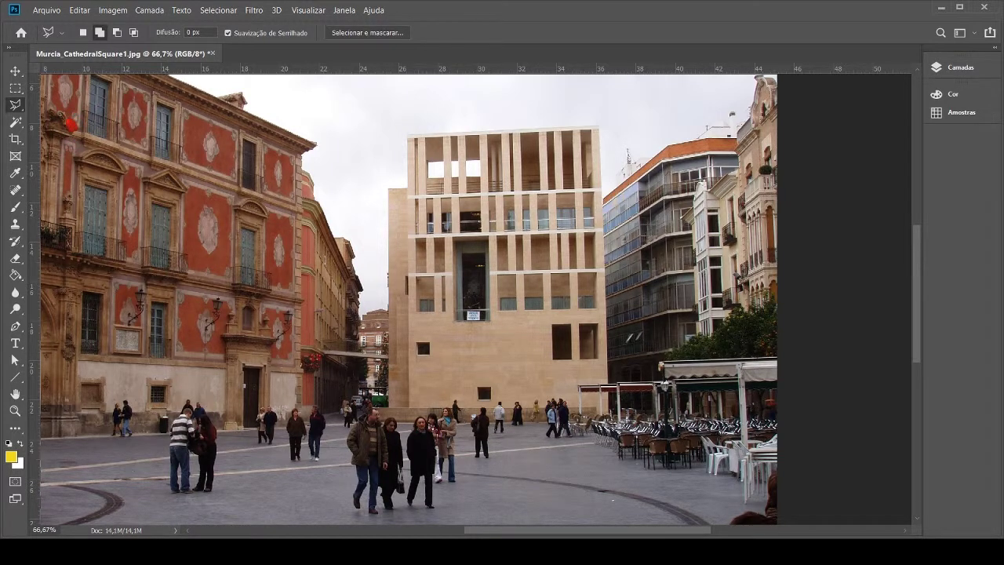
left_click(74, 115)
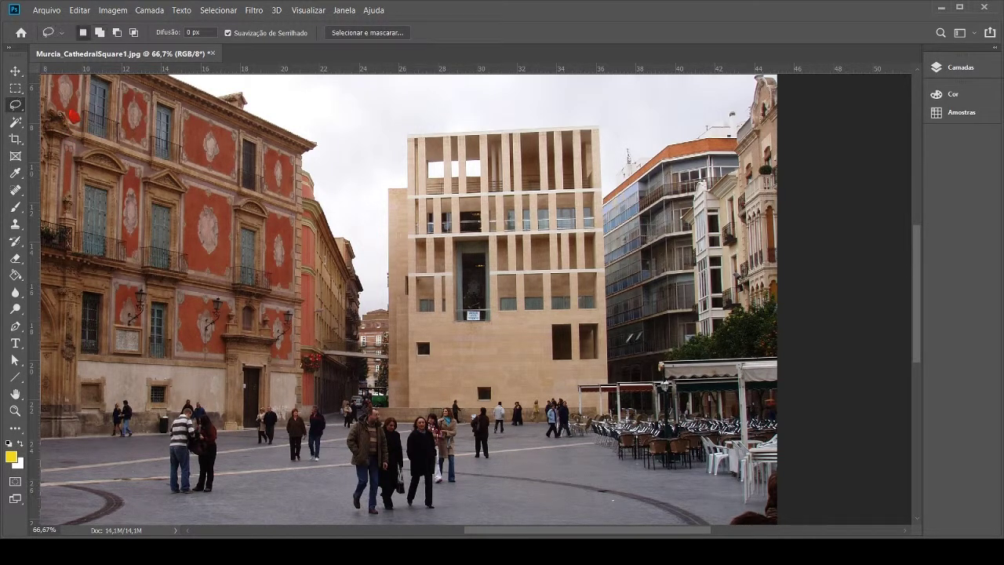
mouse_move(342, 142)
left_mouse_down()
mouse_move(386, 102)
mouse_move(416, 109)
mouse_move(469, 95)
mouse_move(484, 117)
mouse_move(424, 126)
mouse_move(358, 186)
mouse_move(343, 163)
left_mouse_up()
key("ctrl+d")
mouse_move(388, 192)
left_mouse_down()
mouse_move(406, 133)
mouse_move(598, 123)
mouse_move(609, 133)
mouse_move(630, 301)
mouse_move(621, 375)
mouse_move(533, 432)
mouse_move(470, 448)
mouse_move(382, 439)
mouse_move(365, 420)
mouse_move(380, 190)
left_mouse_up()
left_click(380, 190)
Outline the modern building, including its left wing, with the Polygonal Lasso tool and clear the resulting selection.
left_click(16, 105)
key("shift+l")
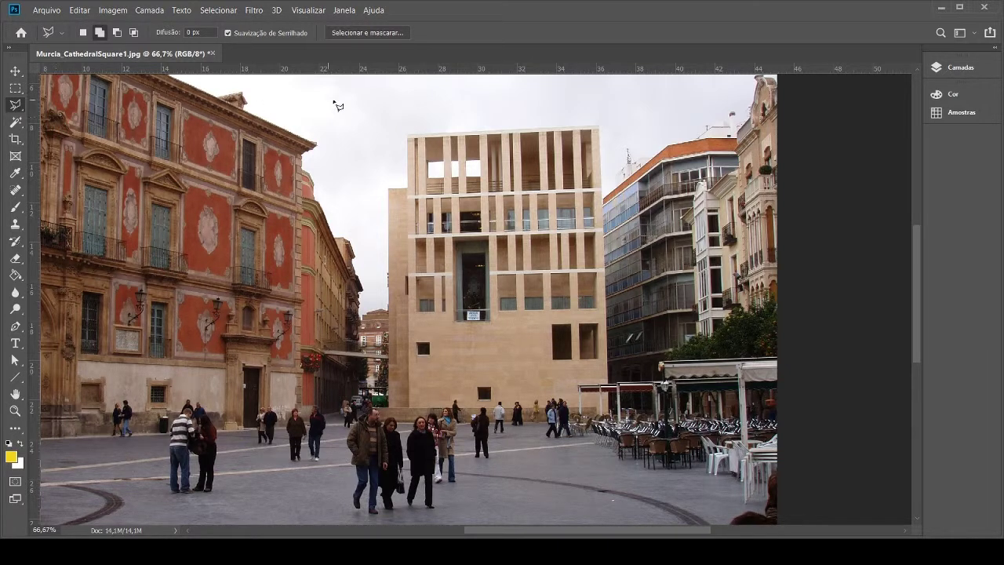
left_click(408, 134)
left_click(601, 126)
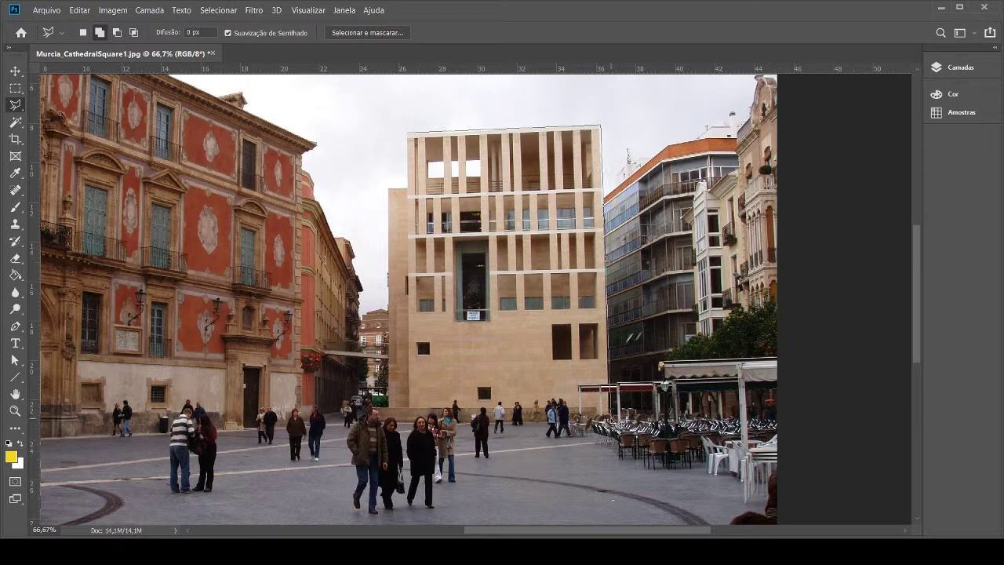
left_click(606, 419)
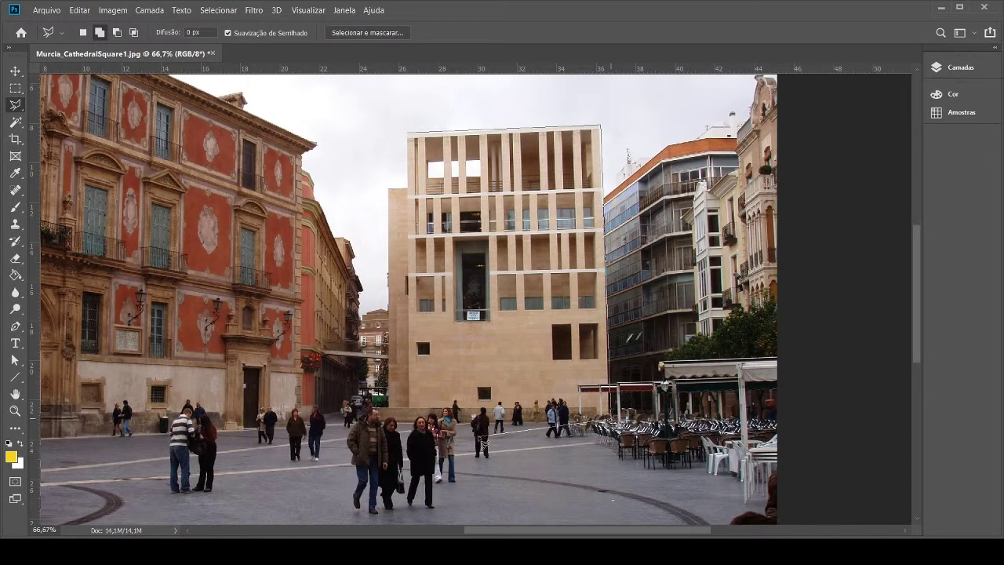
left_click(388, 416)
left_click(388, 187)
left_click(408, 186)
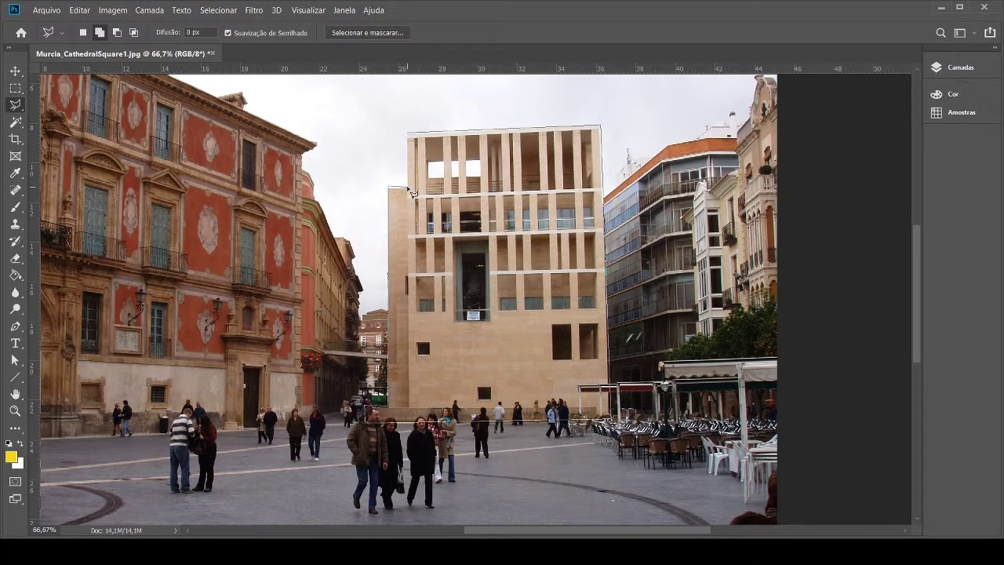
left_click(408, 132)
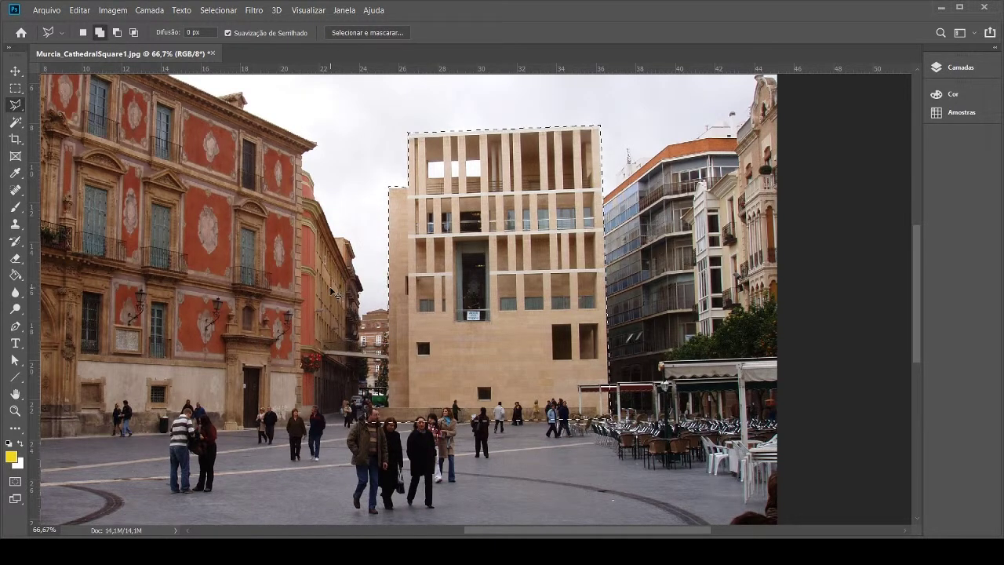
key("ctrl+d")
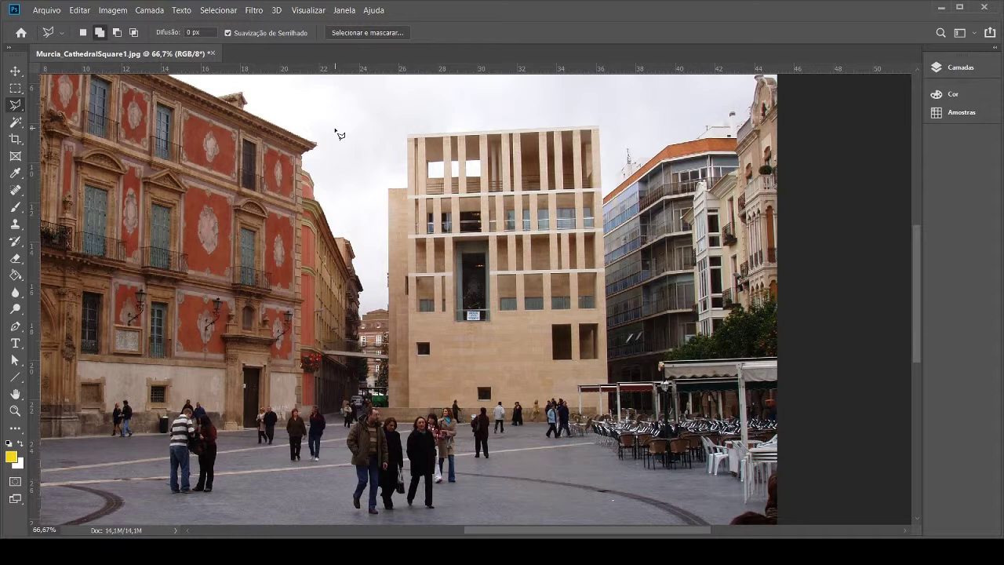
Draw a five-sided Polygonal Lasso selection in the sky at 200% zoom, closing it at its starting point.
key("ctrl+plus")
key("ctrl+plus")
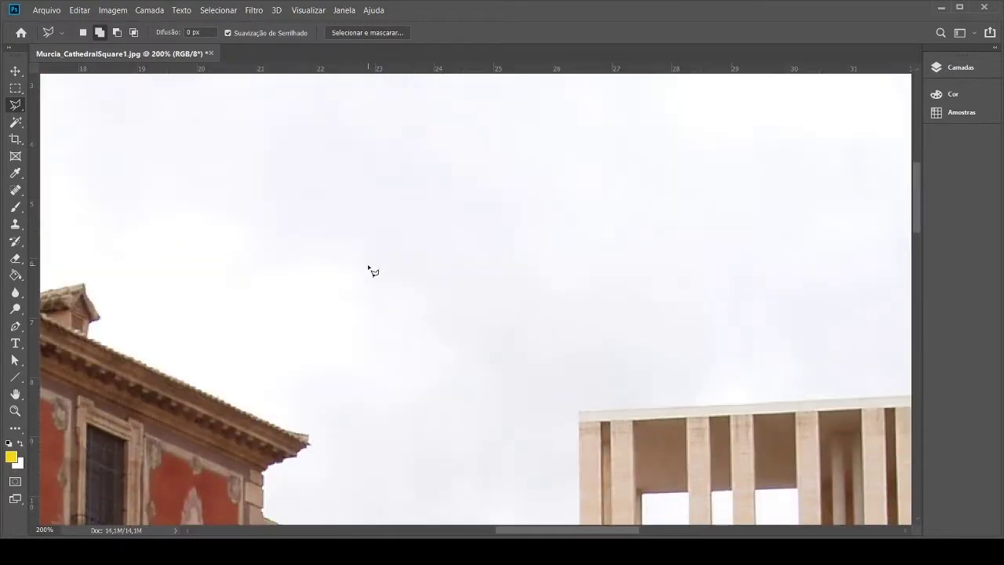
left_click(367, 266)
left_click(413, 164)
left_click(565, 213)
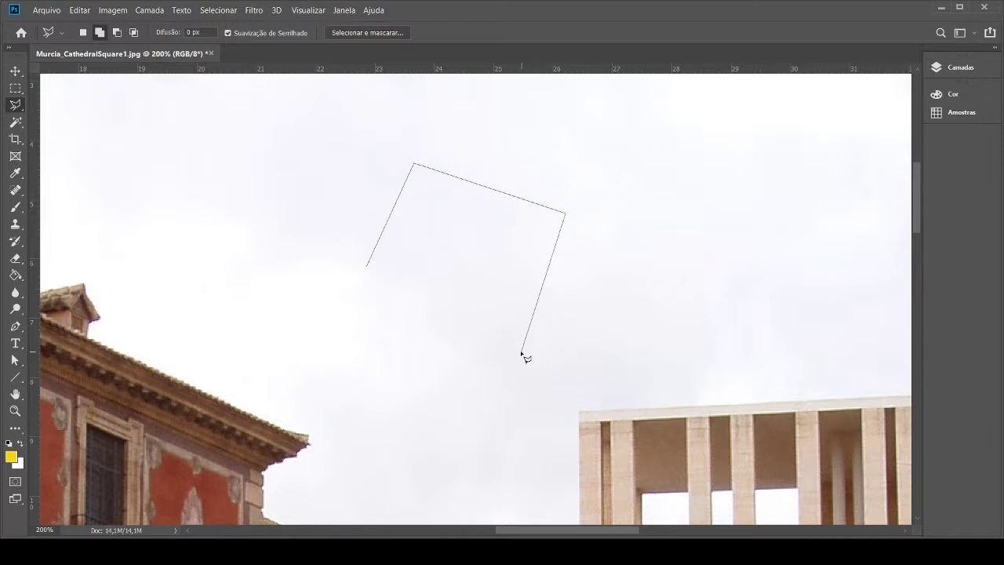
left_click(521, 352)
left_click(368, 358)
left_click(368, 270)
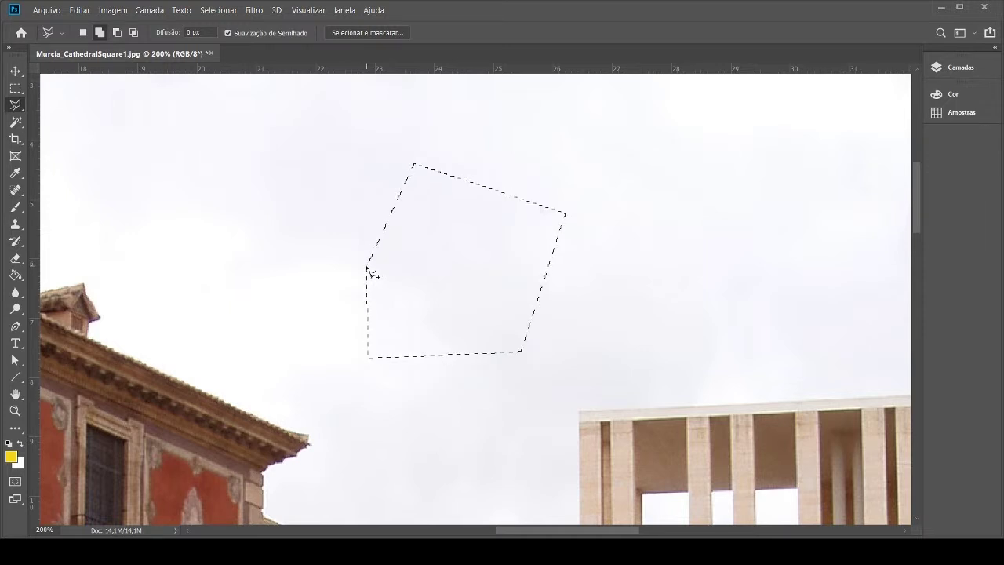
Draw a larger six-sided polygonal selection in the sky, closing it automatically from the last corner, and deselect it.
left_click(367, 261)
left_click(410, 141)
left_click(598, 202)
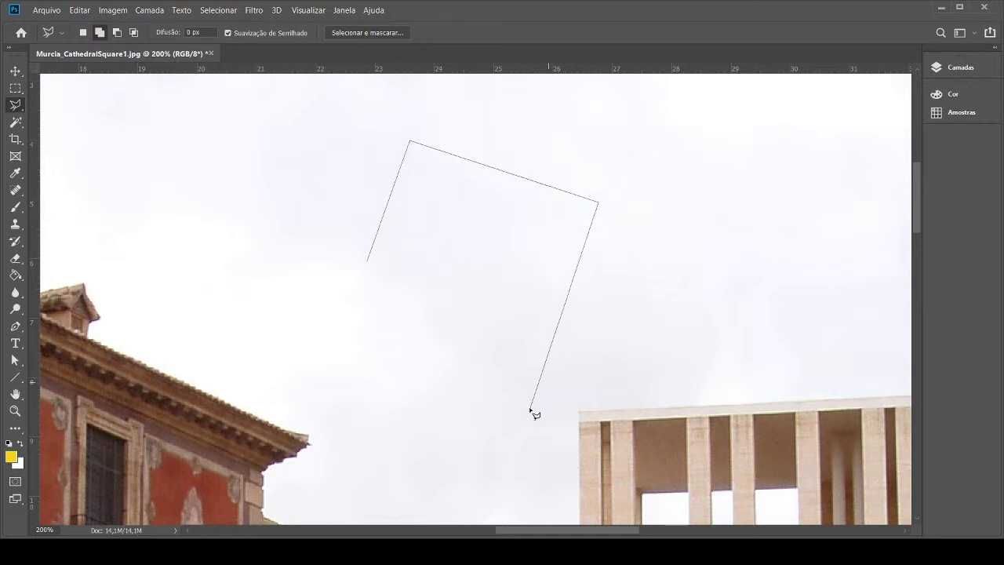
left_click(530, 408)
left_click(363, 369)
double_click(321, 314)
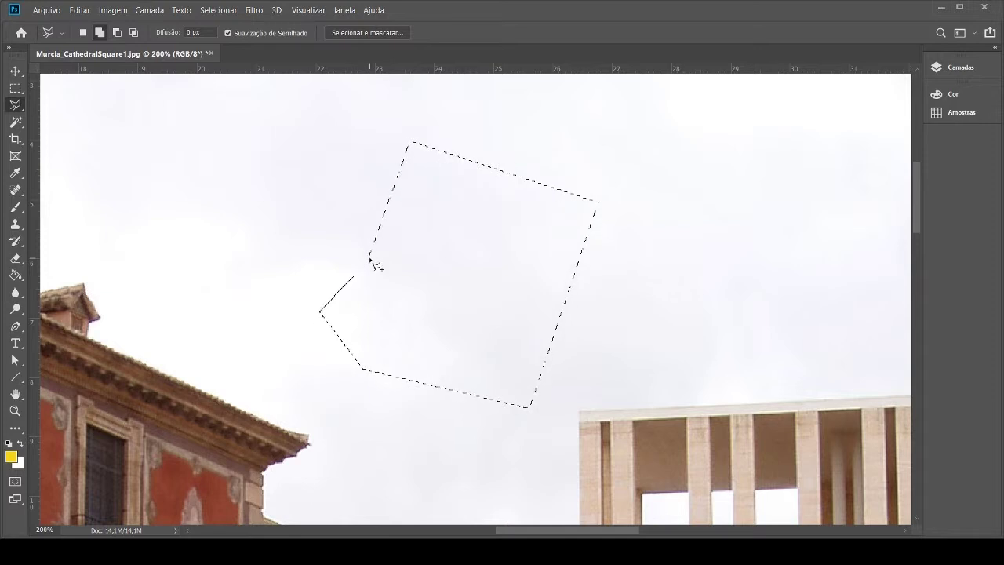
key("ctrl+d")
Select the modern building and its left wing with the Polygonal Lasso tool, tracing the outline corner by corner.
scroll(271, 238, "left", 1)
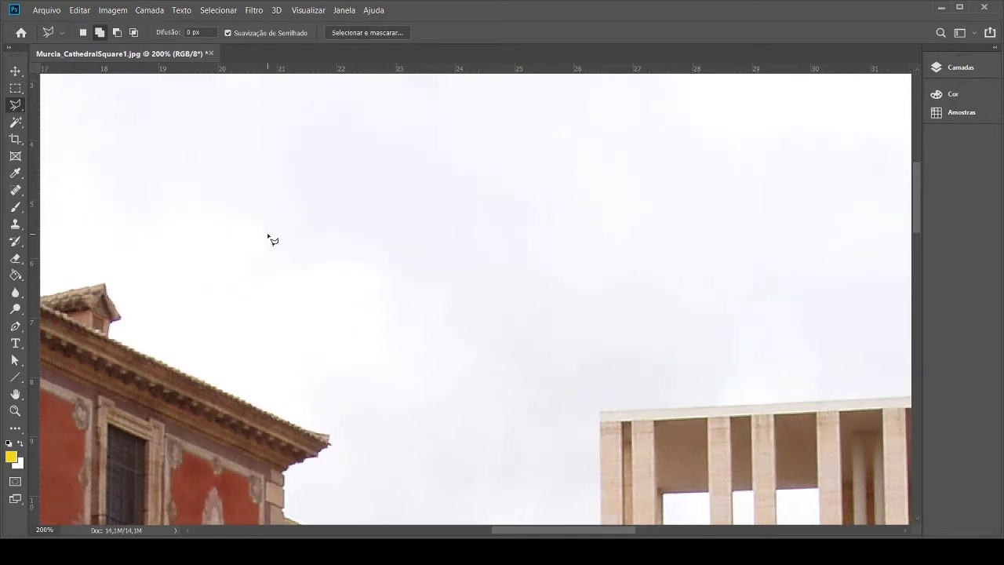
key("ctrl+0")
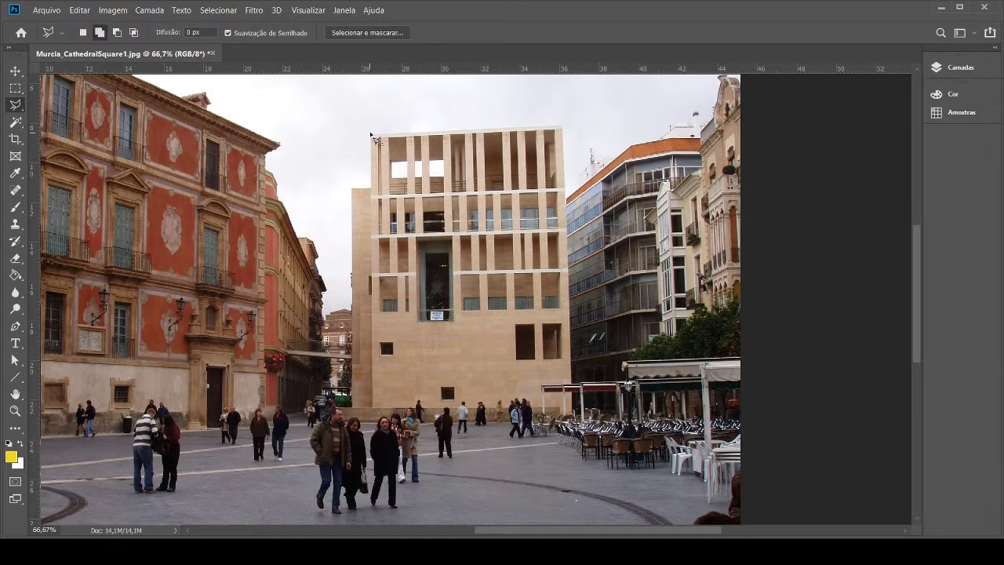
left_click(371, 134)
left_click(564, 126)
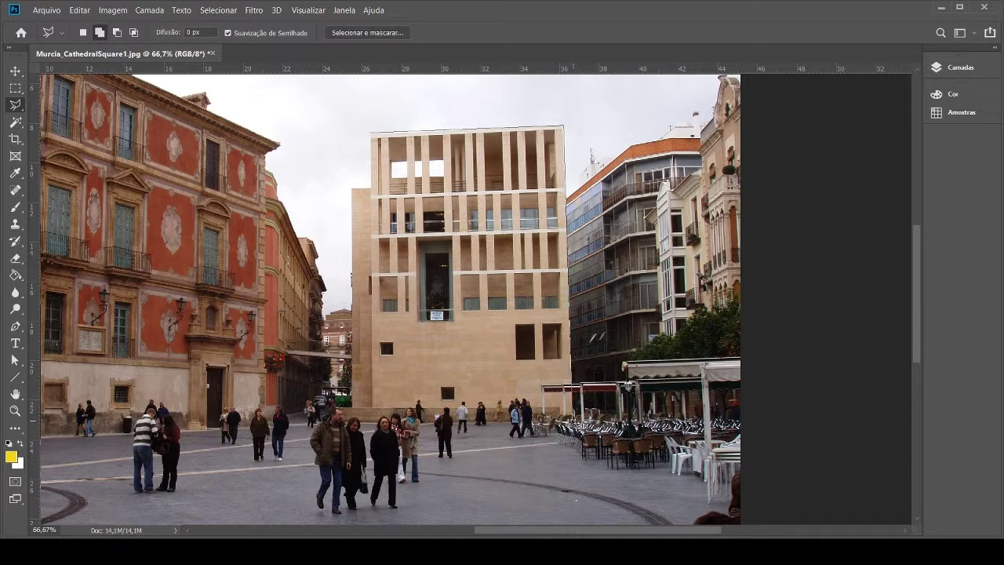
left_click(571, 420)
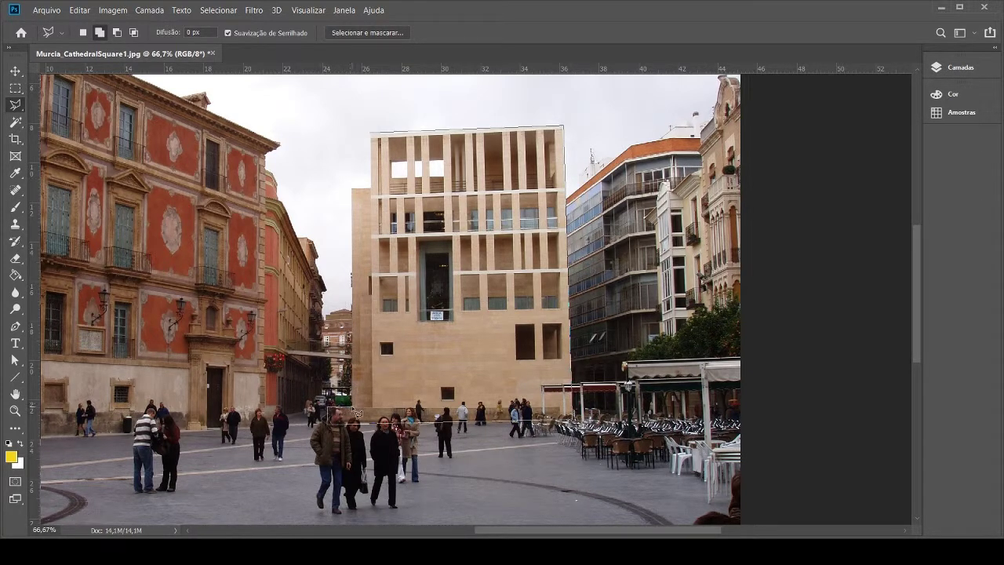
left_click(353, 409)
left_click(352, 189)
left_click(373, 189)
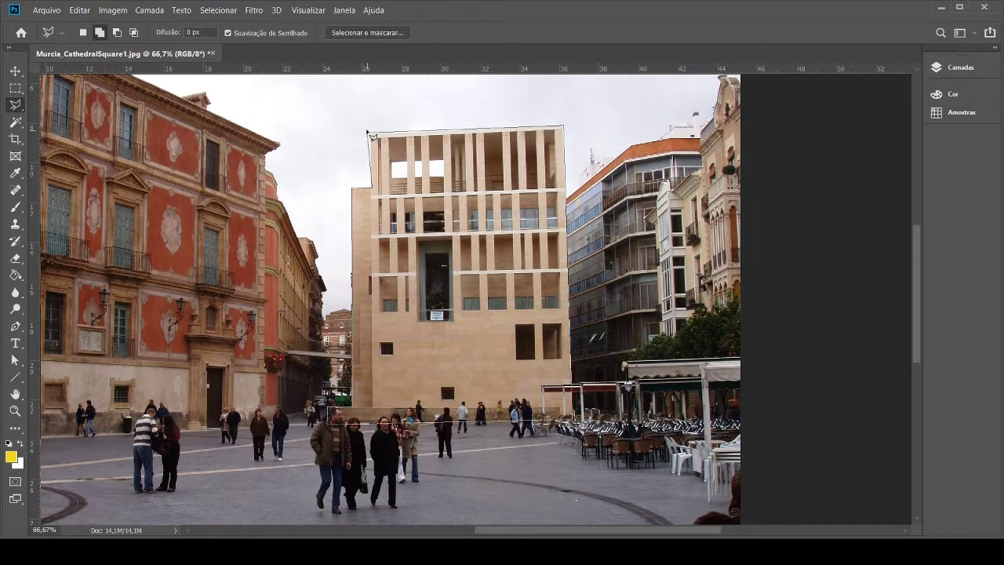
left_click(371, 133)
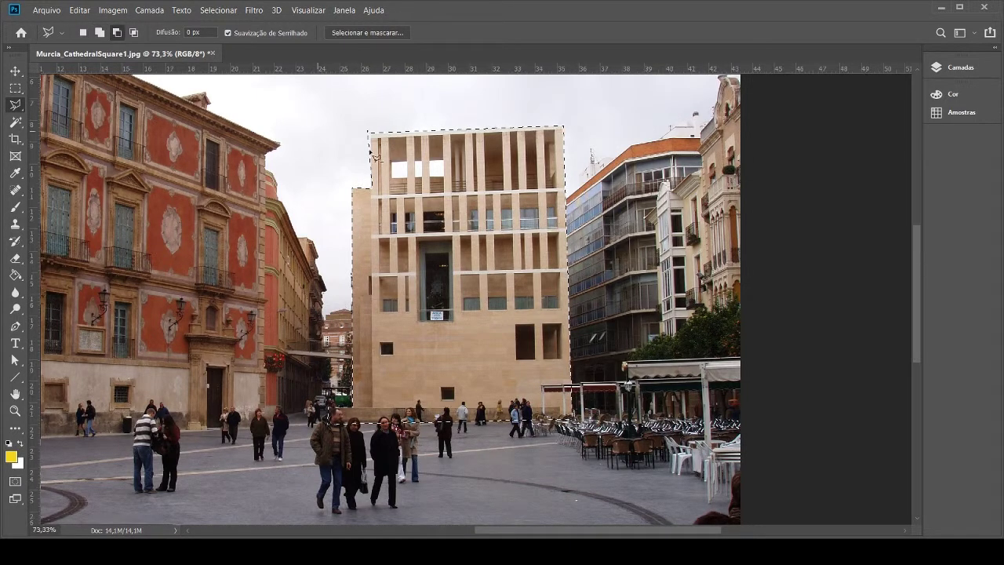
Subtract the sliver of sky beside the main block's upper-left corner from the selection with the Polygonal Lasso tool.
scroll(369, 134, "up", 8)
scroll(373, 114, "up", 4)
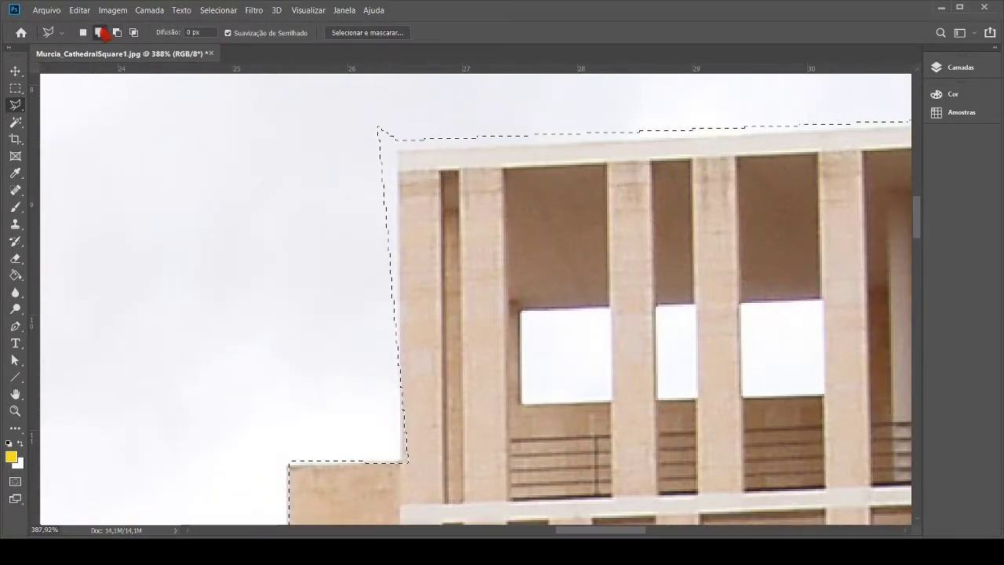
left_click(117, 32)
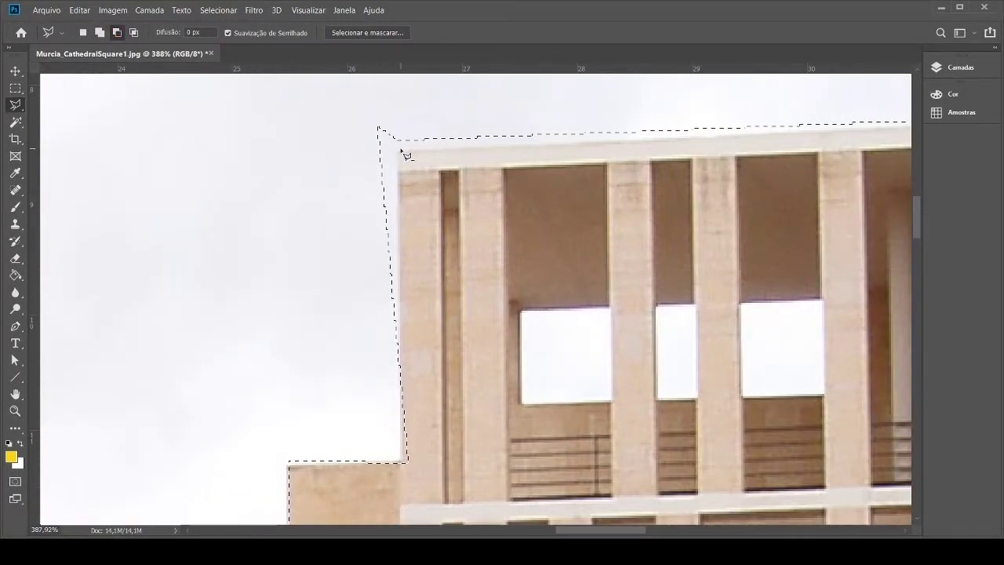
left_click(404, 460)
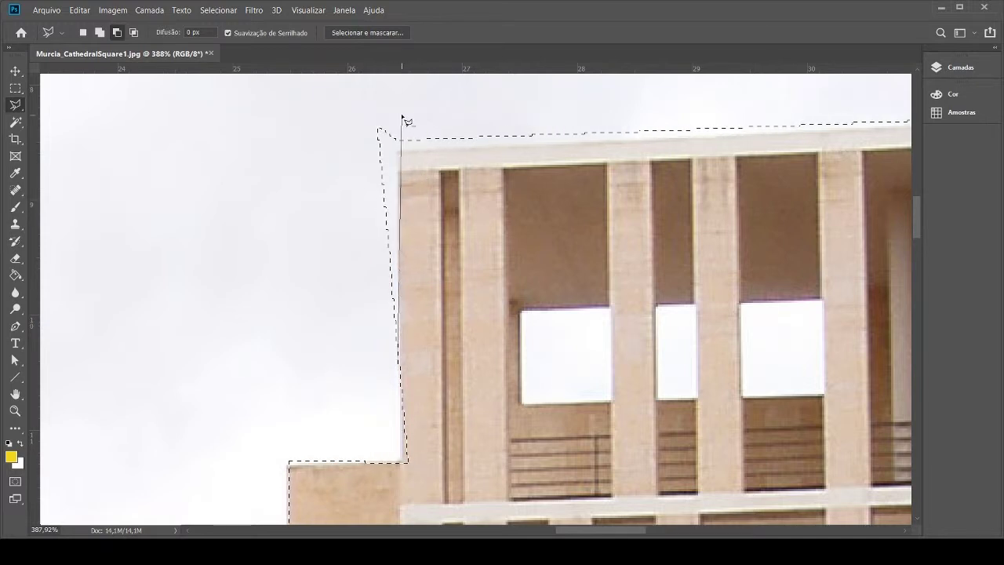
left_click(399, 115)
left_click(345, 120)
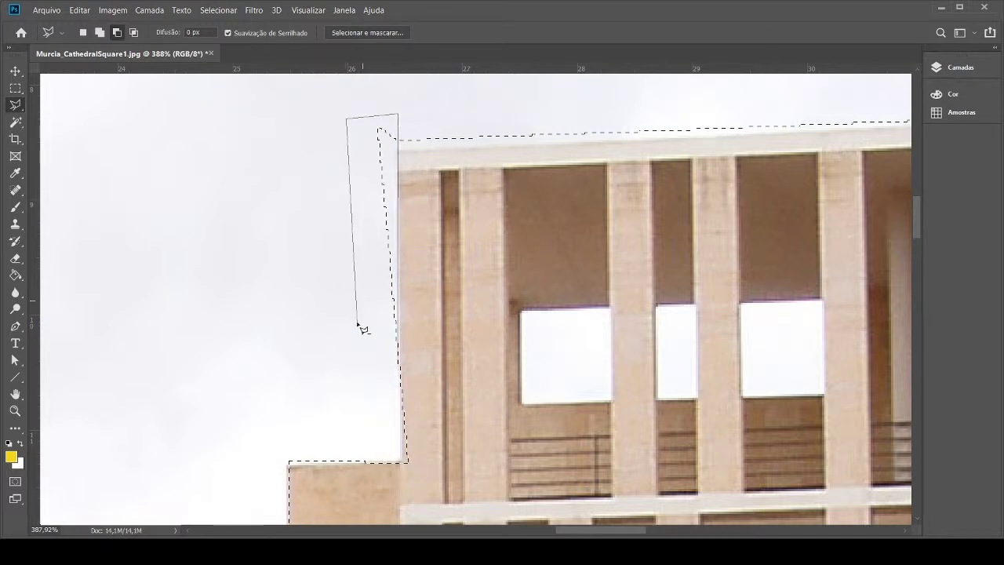
left_click(355, 324)
double_click(400, 366)
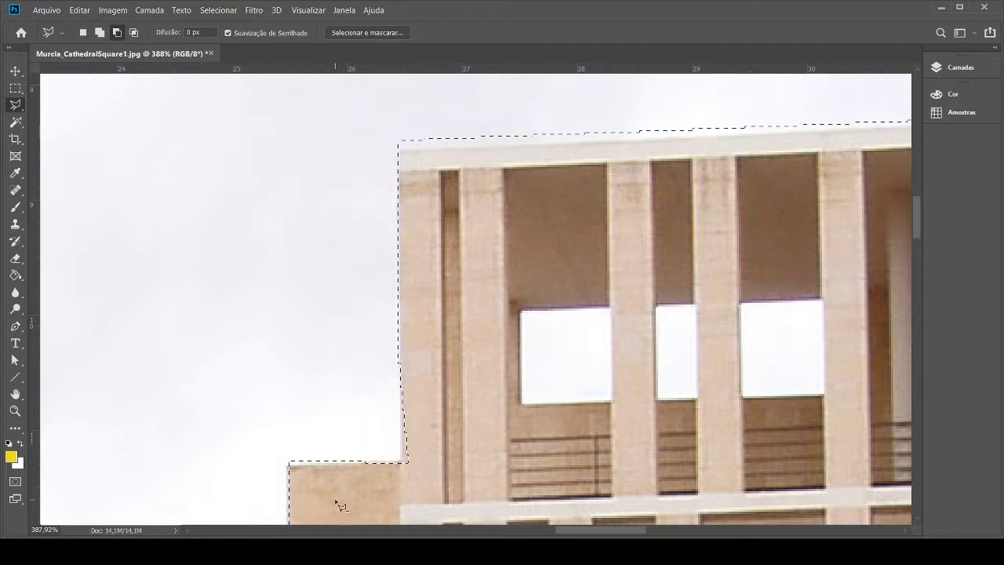
Subtract the thin strip of sky above the main block's roof edge from the polygonal selection.
left_click(99, 32)
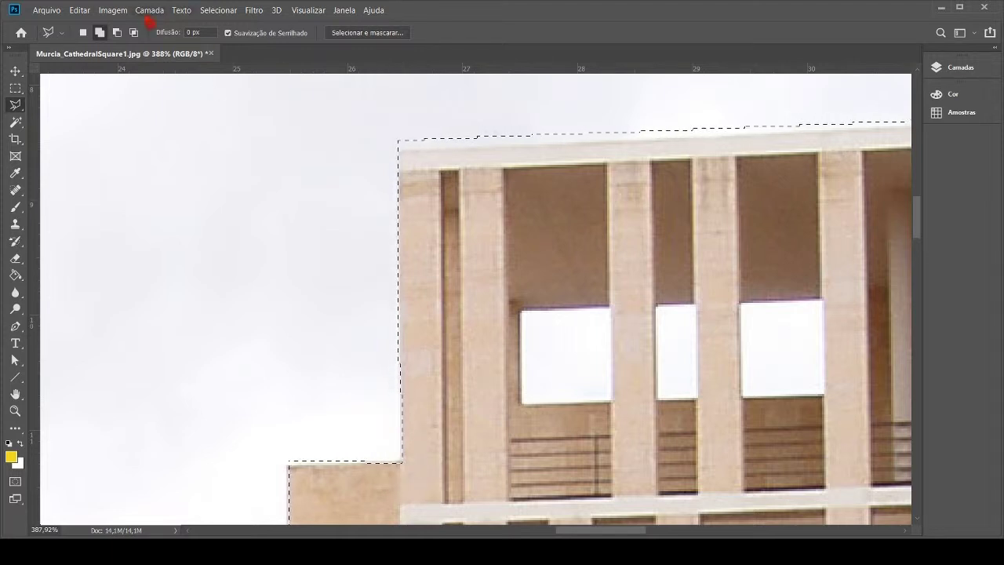
left_click(117, 34)
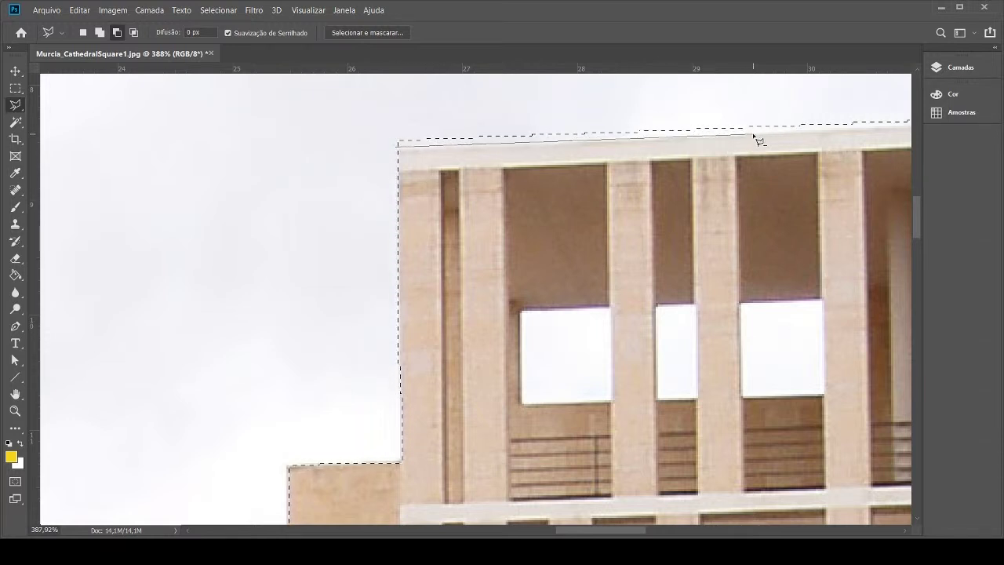
left_click(891, 123)
left_click(884, 109)
left_click(371, 125)
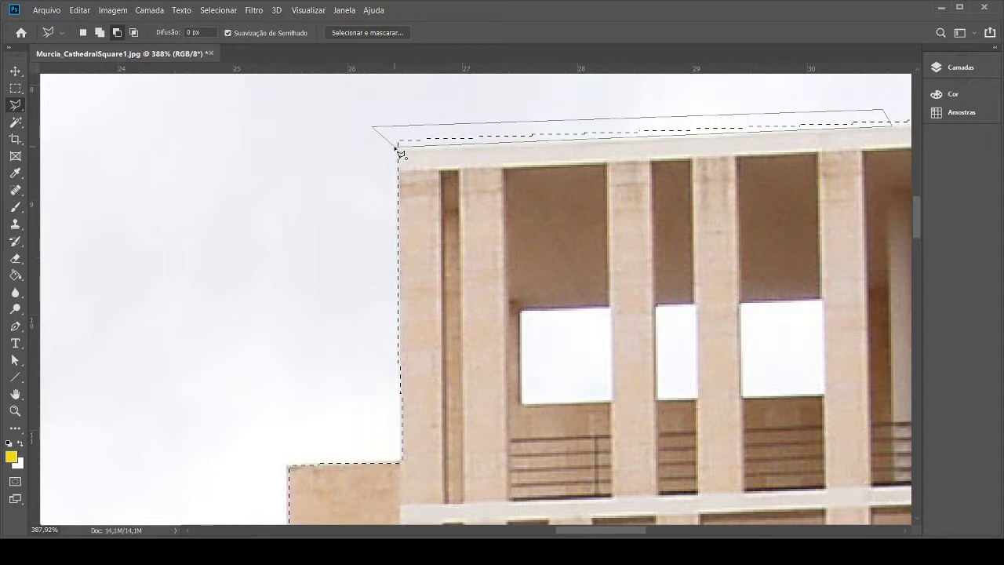
left_click(396, 148)
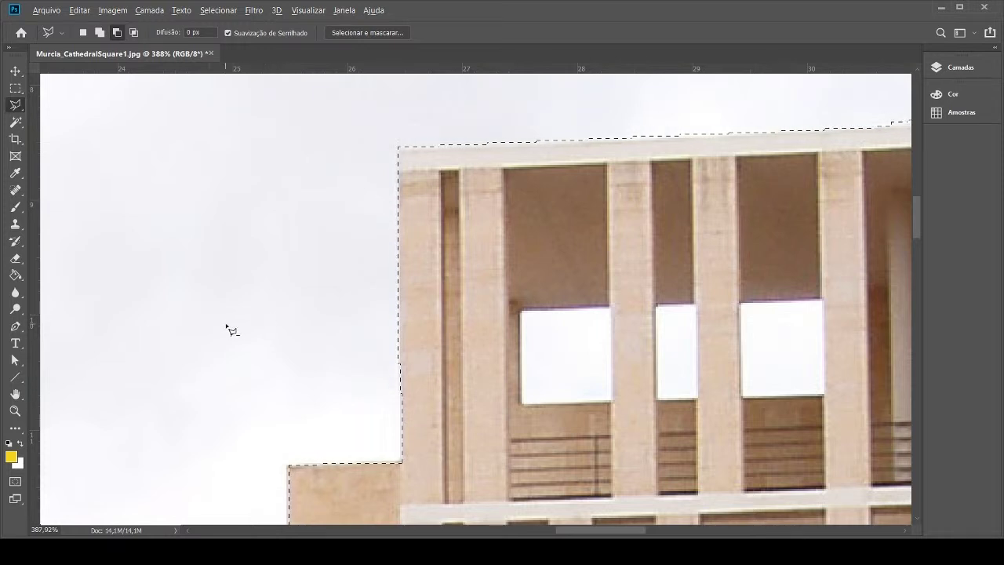
Subtract the thin sliver of sky above the middle of the roof edge from the building selection with the Polygonal Lasso tool.
scroll(226, 329, "down", 5)
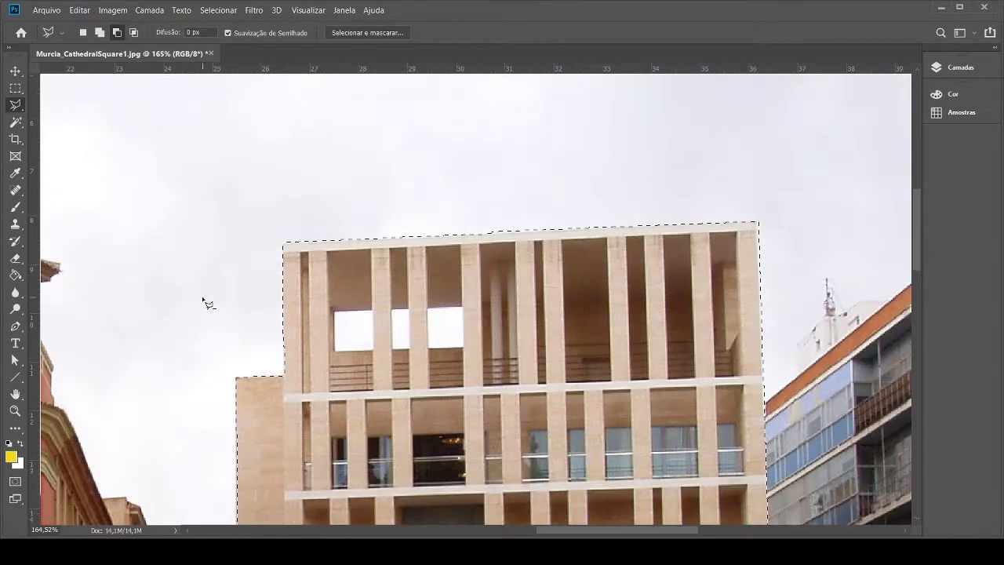
scroll(210, 299, "down", 2)
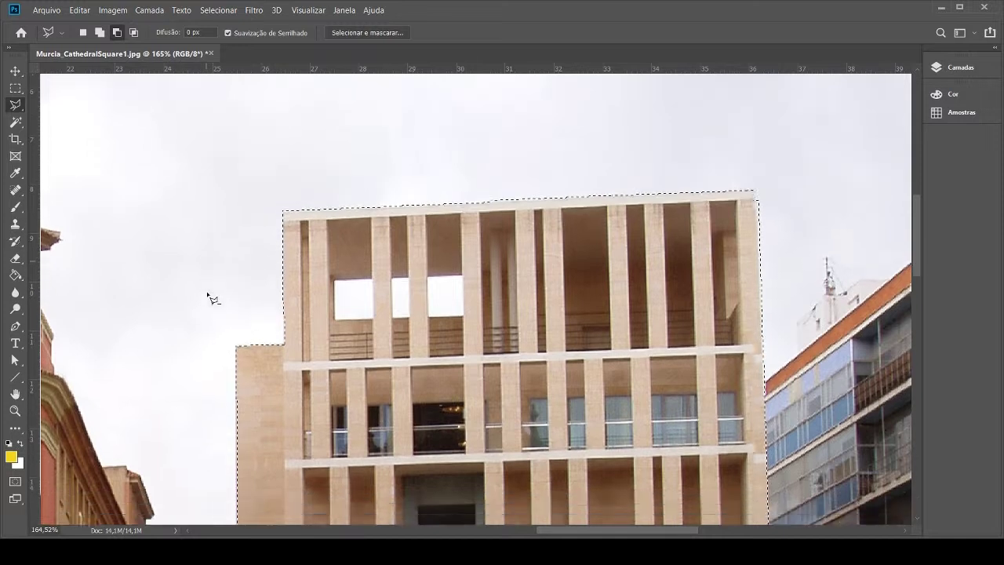
scroll(211, 300, "down", 2)
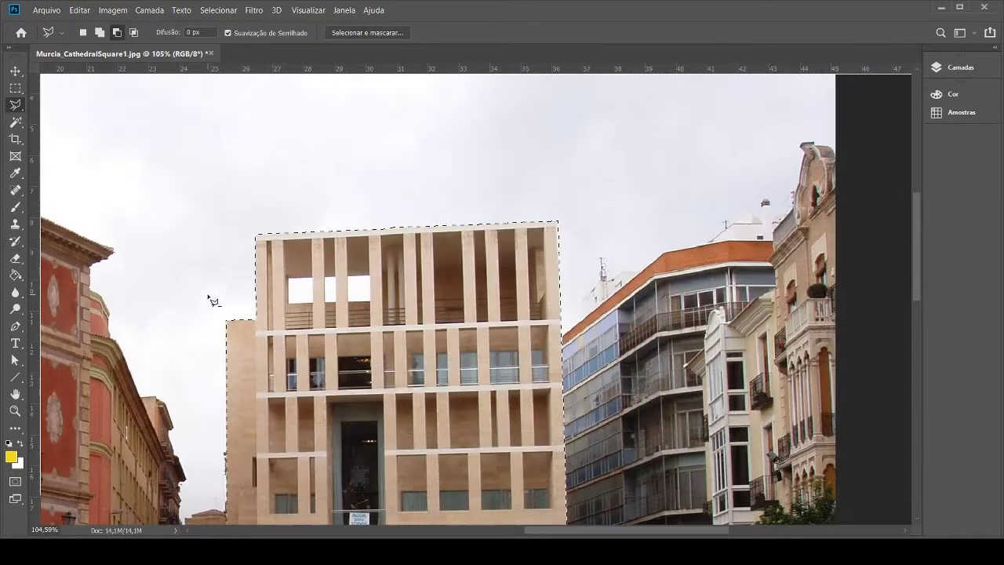
scroll(211, 300, "down", 1)
scroll(211, 300, "up", 2)
scroll(484, 196, "up", 2)
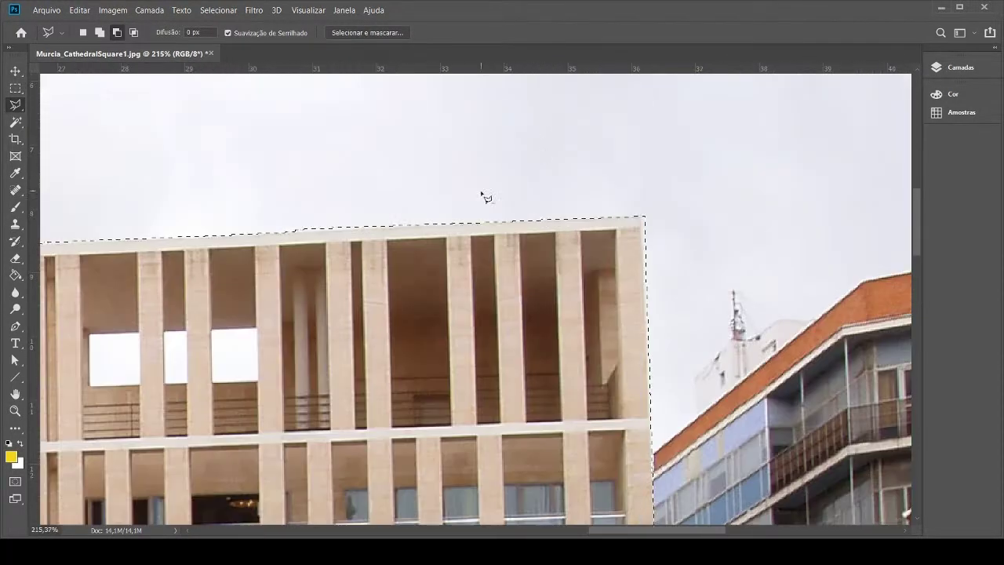
scroll(365, 229, "up", 2)
scroll(417, 220, "down", 1)
scroll(332, 243, "up", 2)
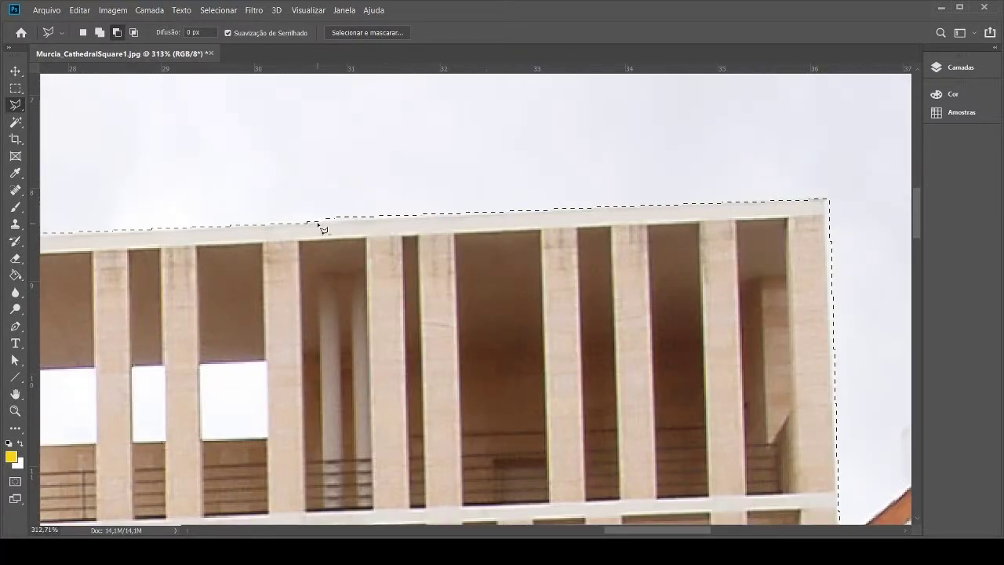
scroll(358, 217, "up", 2)
scroll(322, 254, "down", 1)
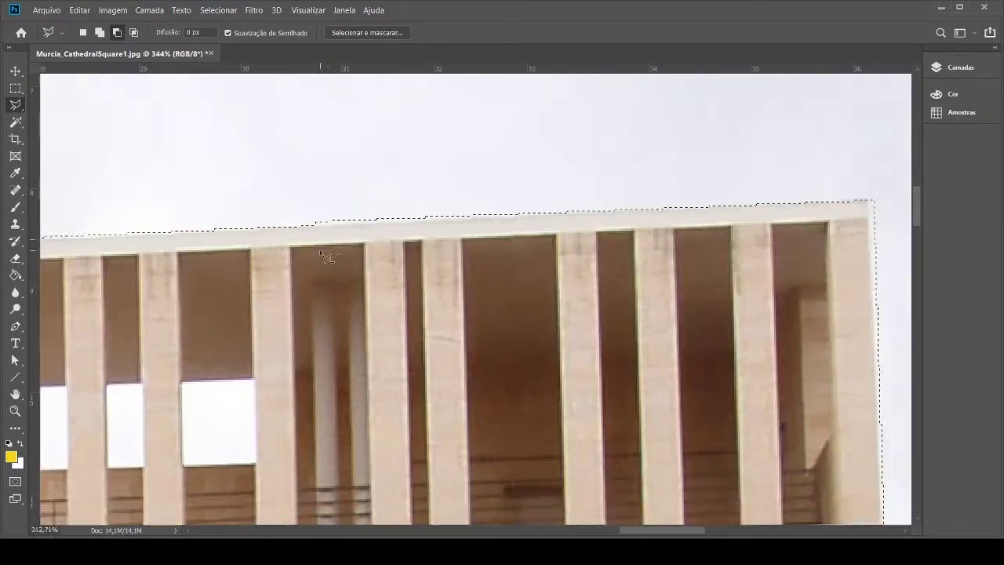
scroll(320, 250, "down", 6)
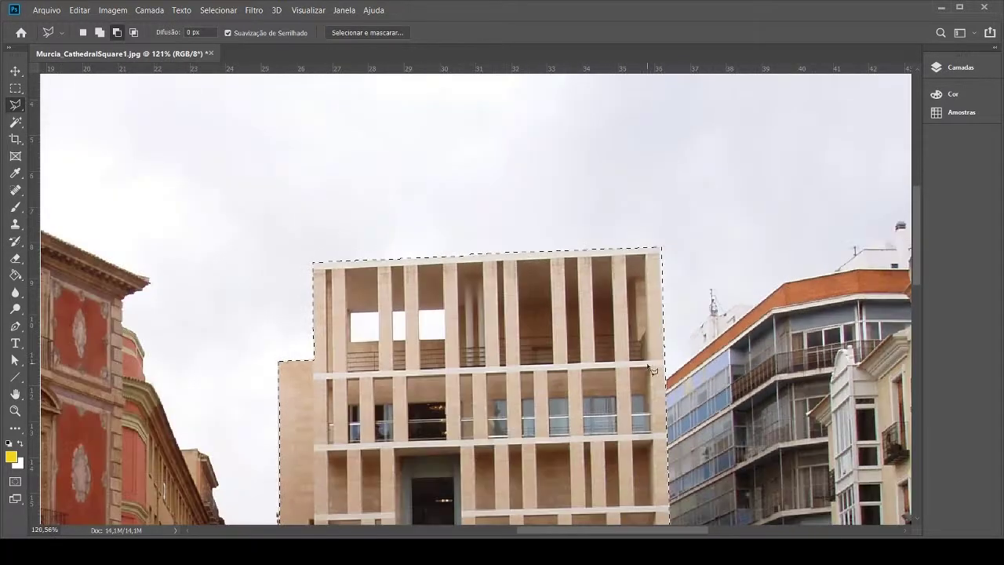
scroll(372, 325, "up", 2)
scroll(639, 202, "up", 2)
scroll(469, 217, "up", 2)
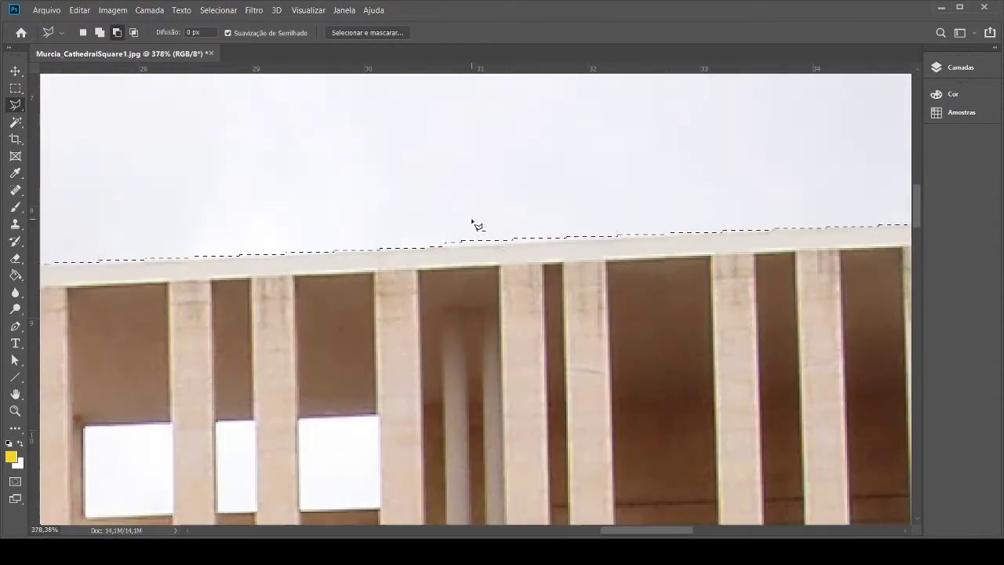
scroll(262, 350, "down", 1)
scroll(535, 318, "up", 2)
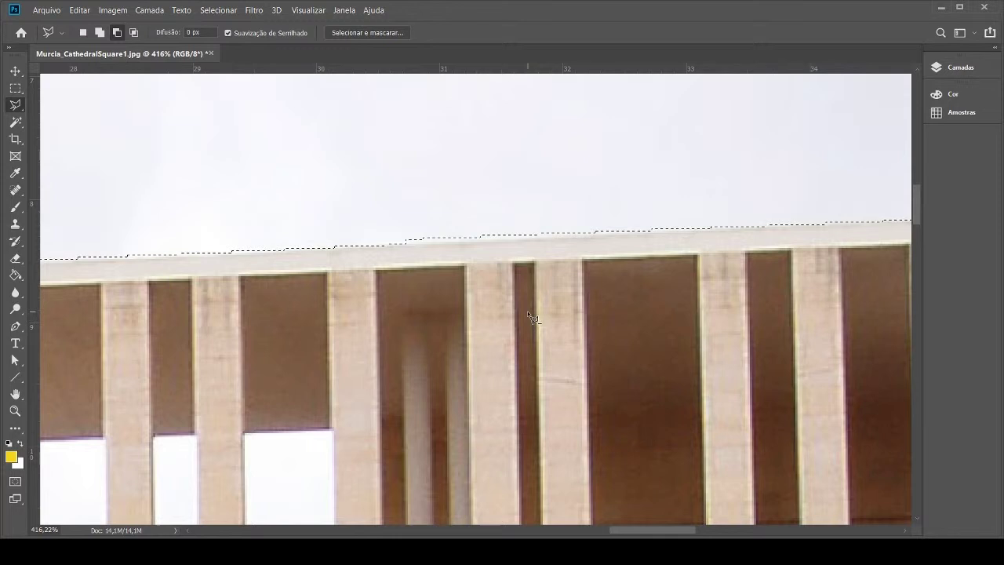
left_click(396, 247)
left_click(697, 228)
left_click(383, 213)
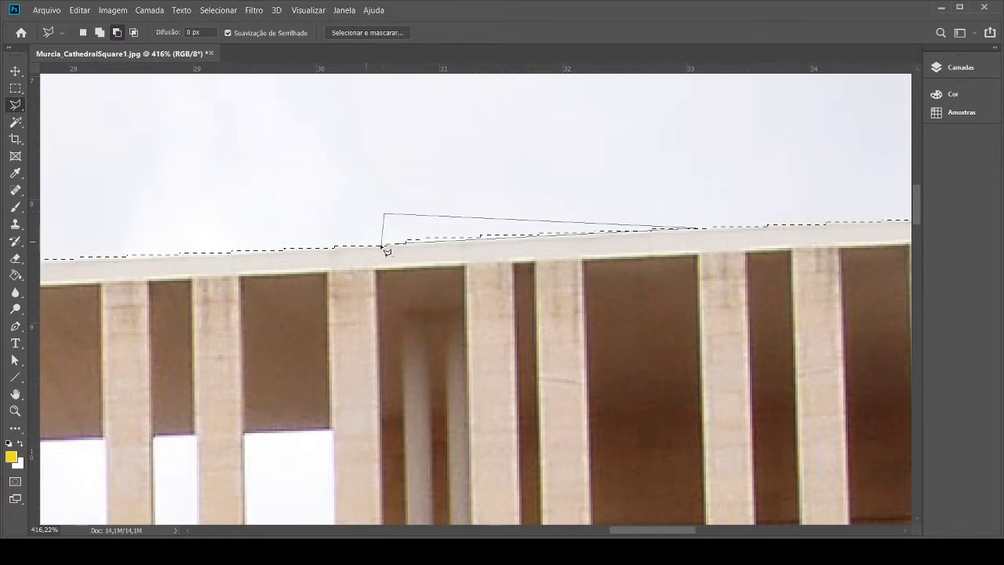
double_click(357, 238)
Review the refined building selection, deselect it and fit the whole image in view.
scroll(312, 306, "down", 10)
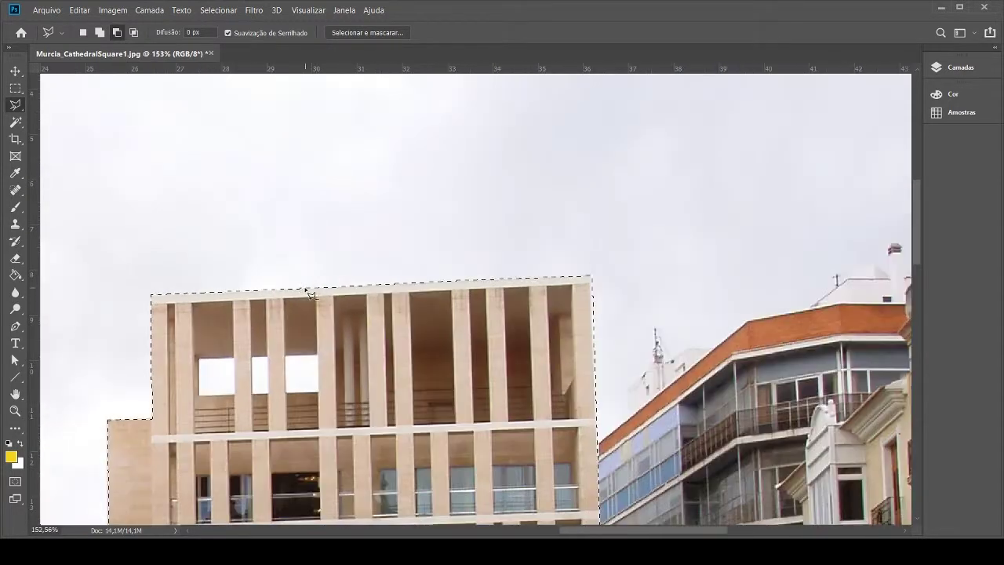
scroll(649, 203, "down", 2)
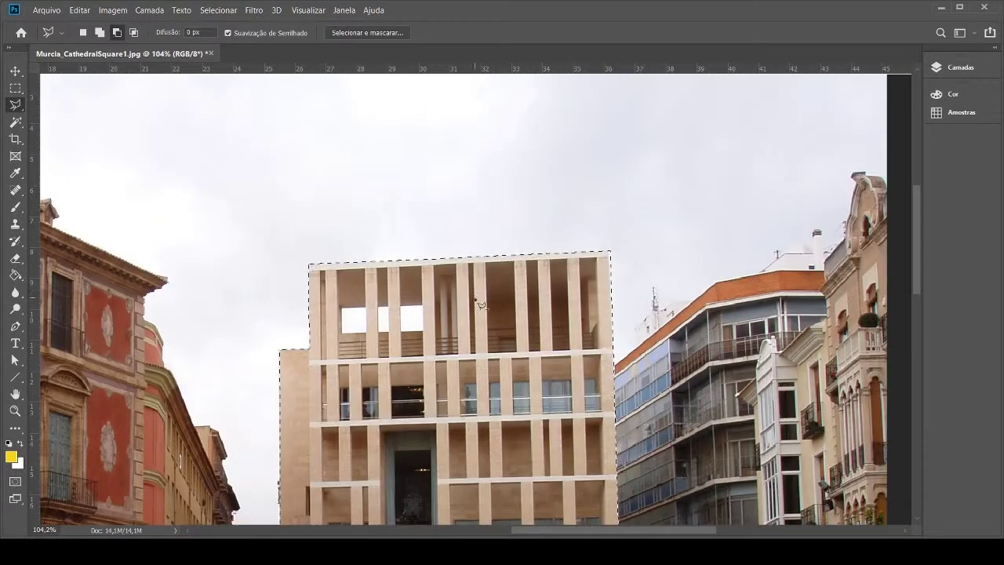
scroll(480, 305, "down", 2)
scroll(457, 179, "down", 1)
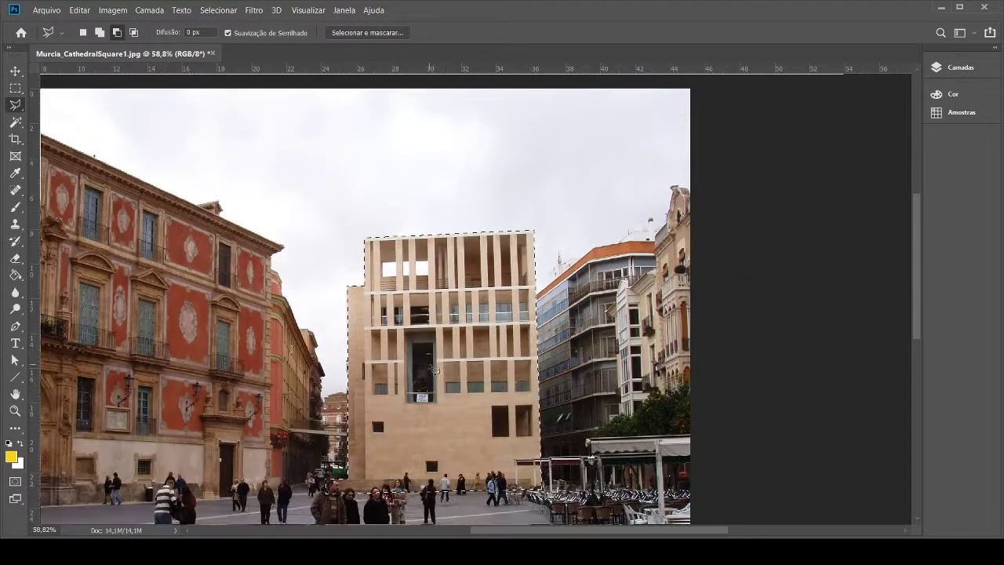
scroll(380, 508, "up", 2)
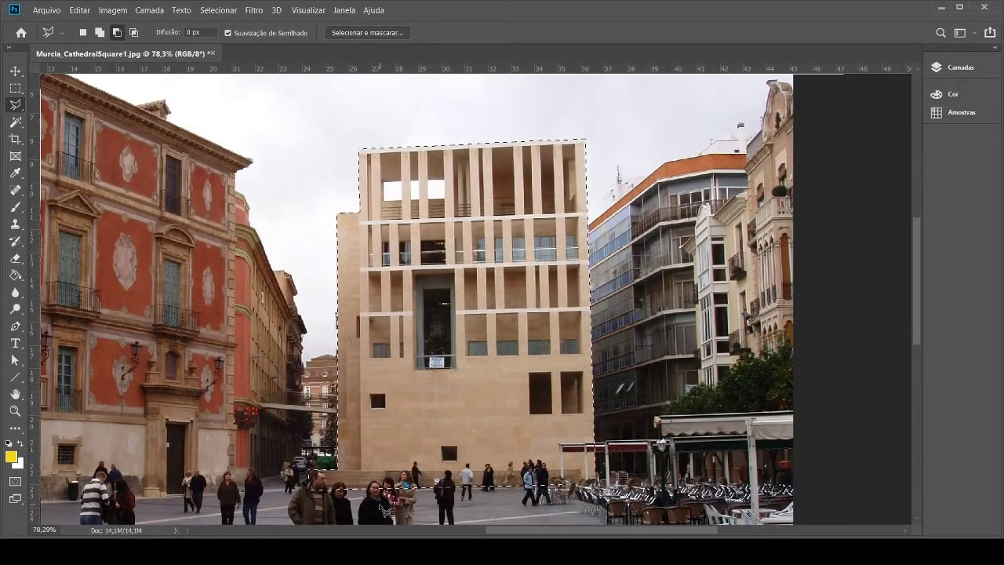
key("ctrl+0")
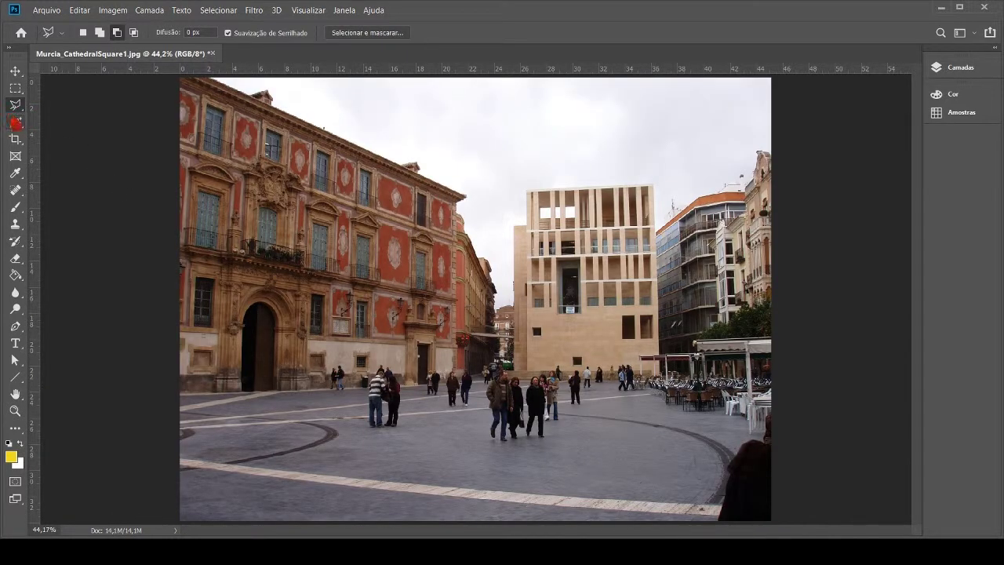
Sample the red wall panel beside the balcony window with the Magic Wand tool at a tolerance of 1, adding a second sample.
left_click(16, 123)
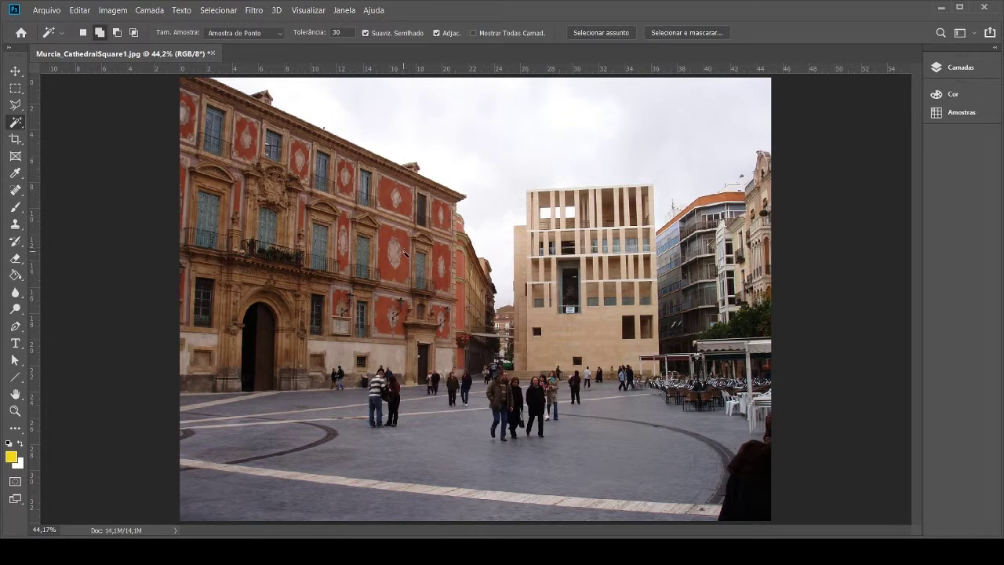
key("ctrl+plus")
key("ctrl+plus")
key("ctrl+plus")
key("ctrl+plus")
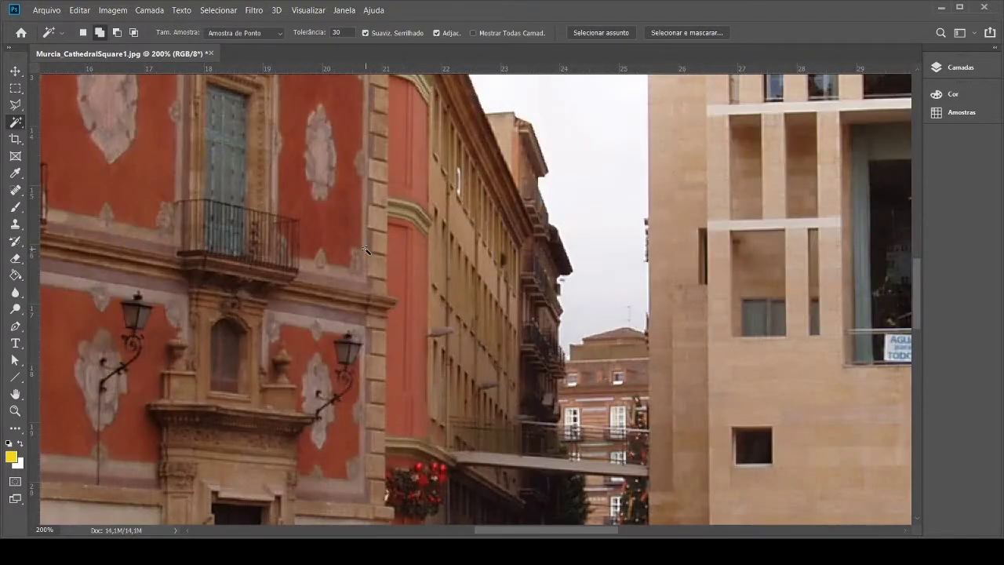
scroll(365, 249, "up", 5)
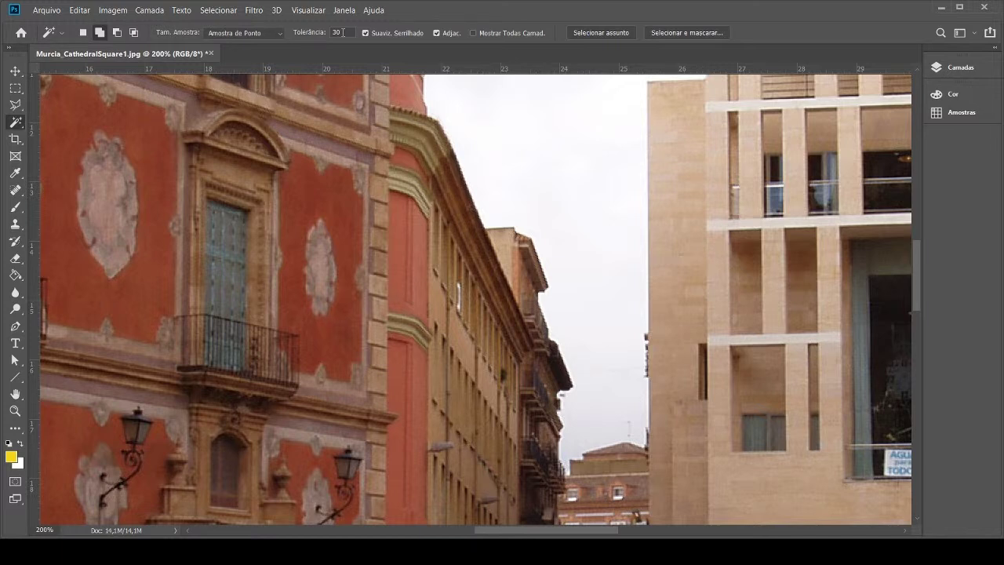
type("1")
left_click(314, 204)
scroll(313, 208, "up", 10)
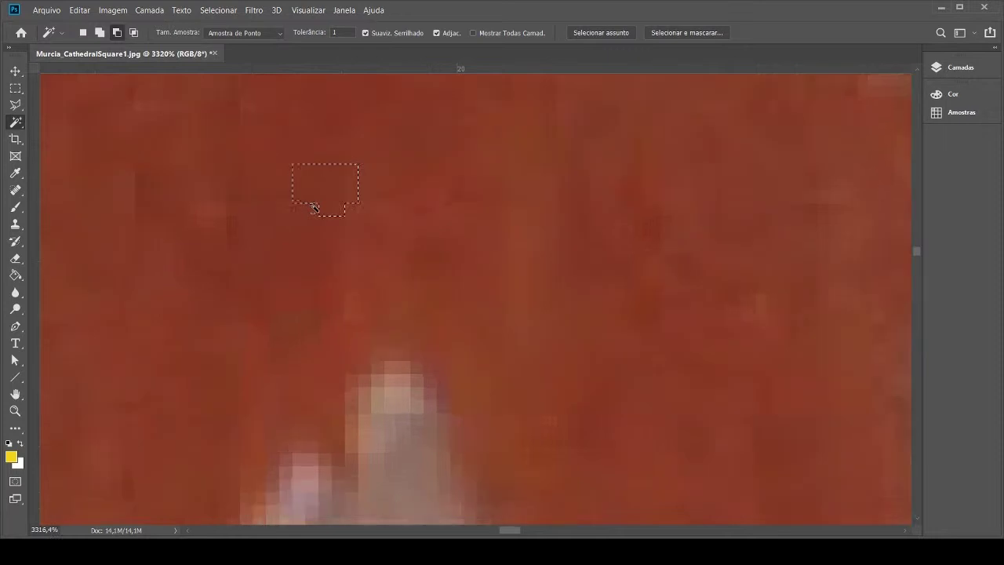
left_click(325, 185, "shift")
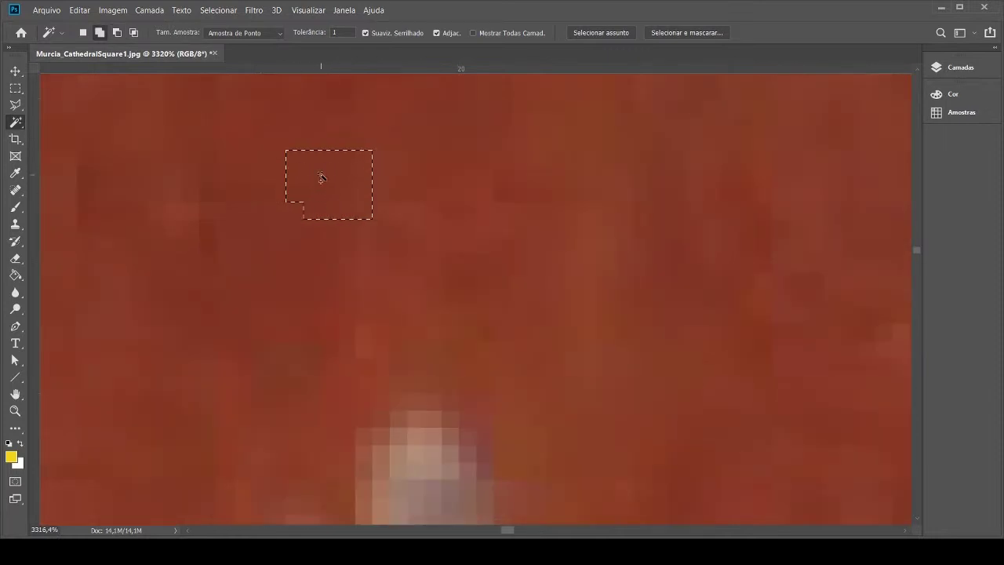
Select the same red wall panel with the Magic Wand at a tolerance of 10, extending the selection with another sample.
scroll(326, 206, "down", 5)
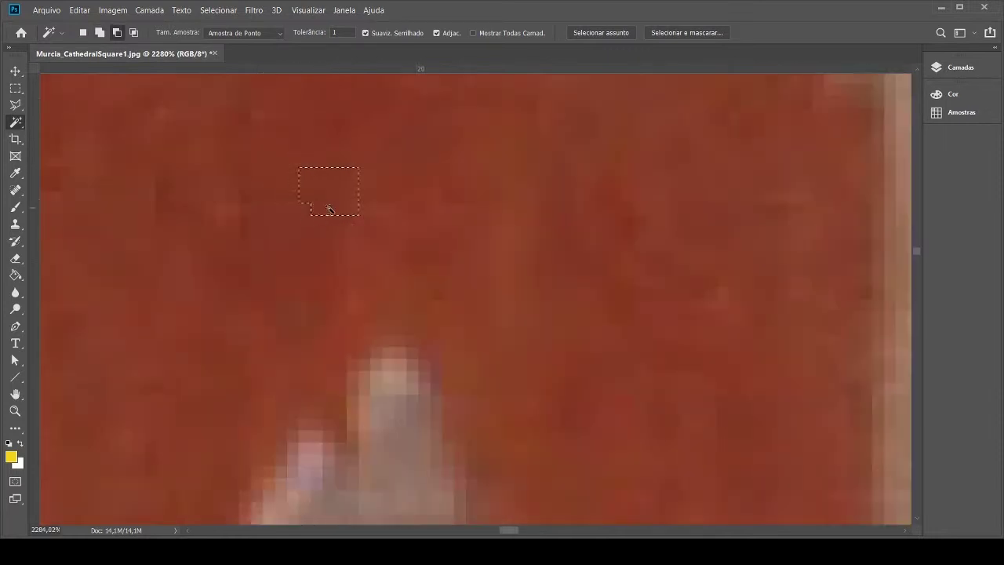
scroll(348, 217, "down", 1)
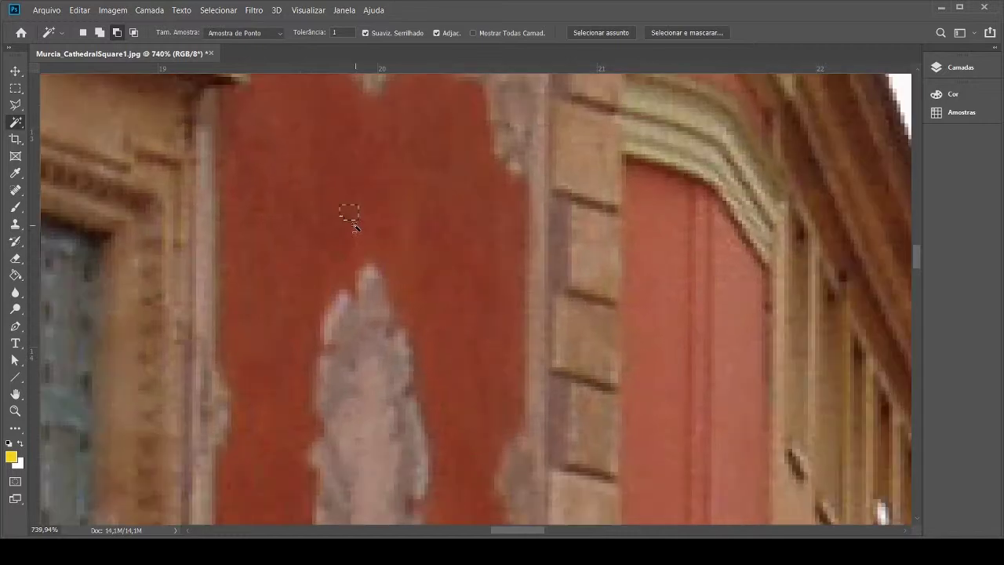
scroll(348, 213, "up", 4)
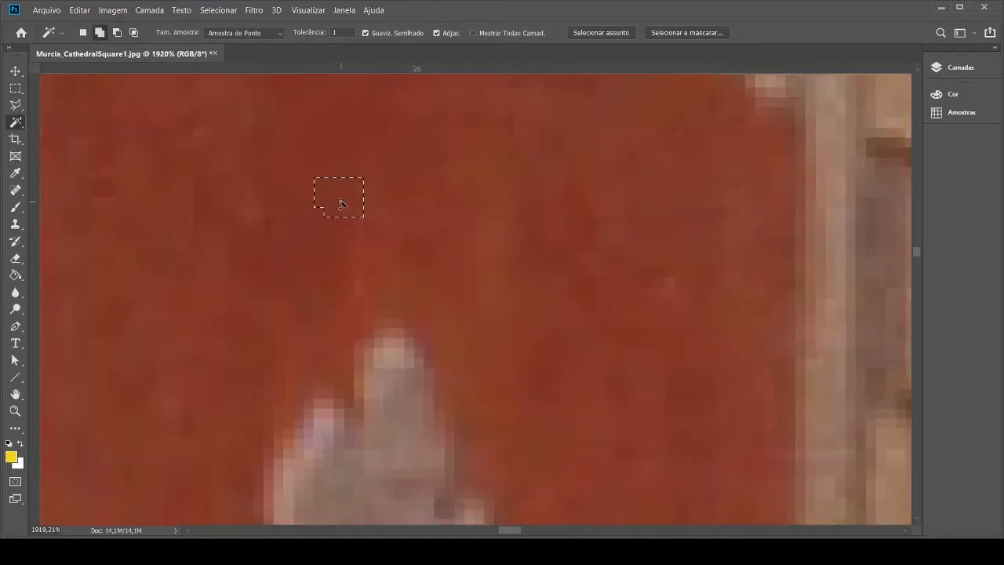
scroll(341, 204, "down", 2)
scroll(341, 204, "down", 3)
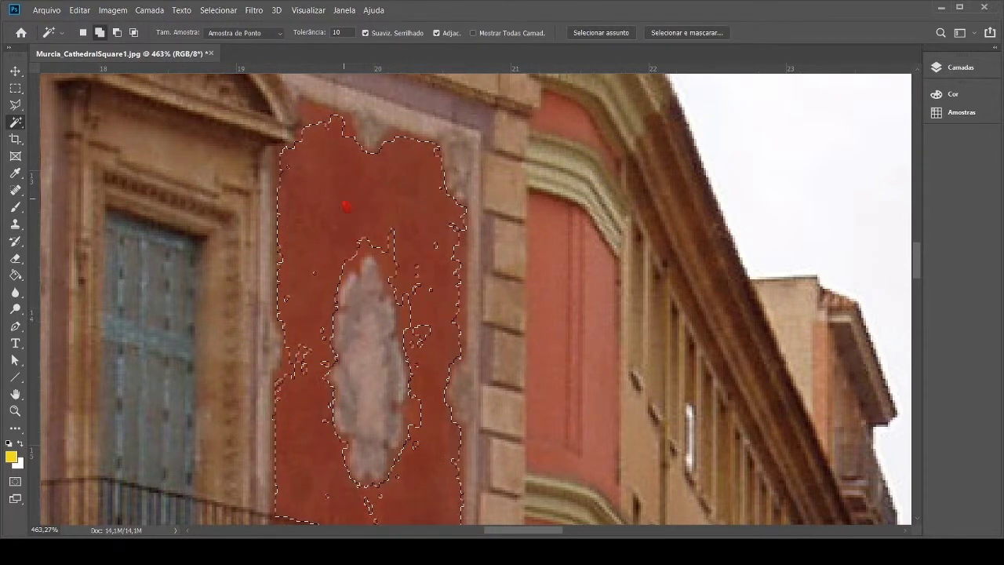
left_click(346, 206)
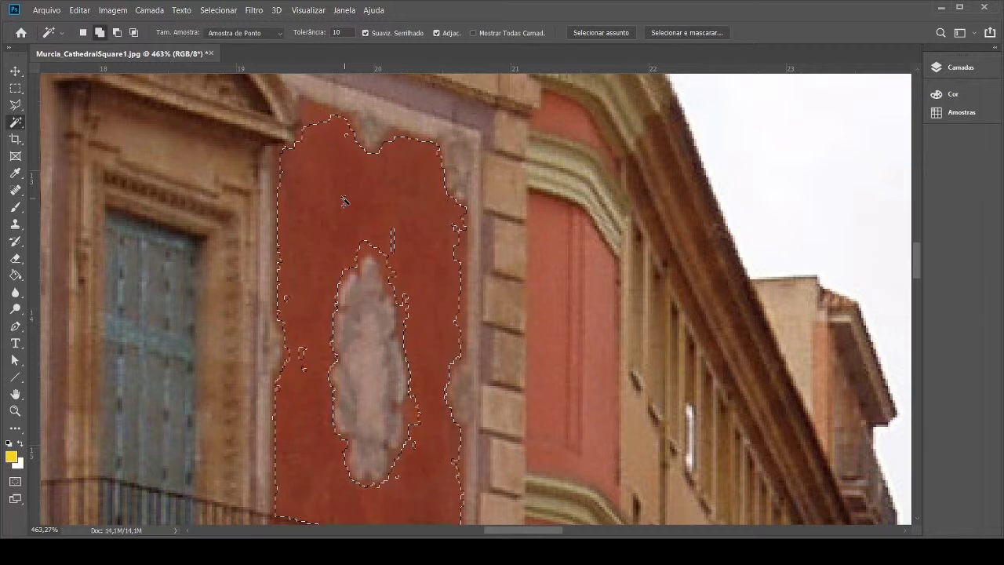
key("alt")
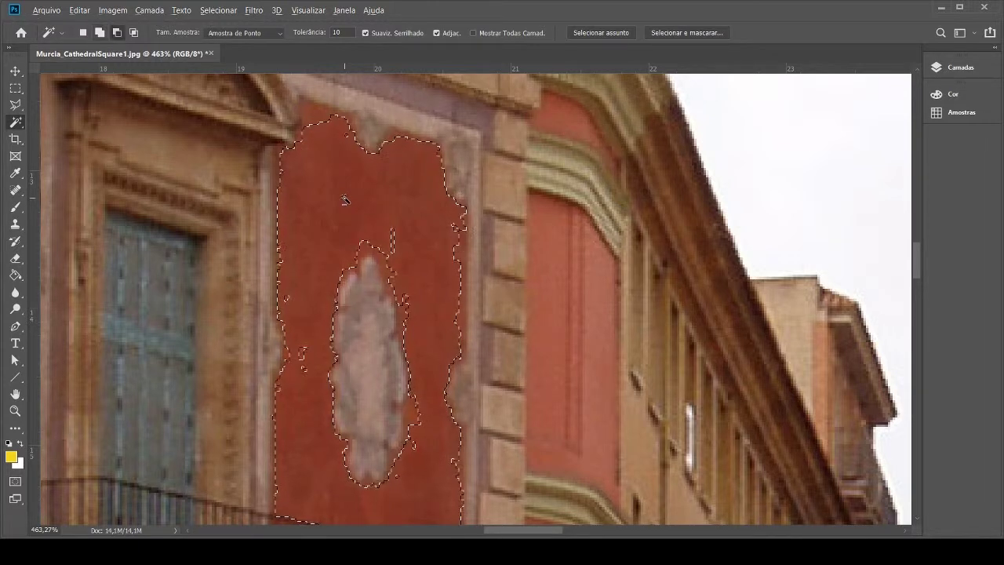
Set the Magic Wand tolerance to 70 and sample the red wall panel again.
scroll(346, 201, "down", 2)
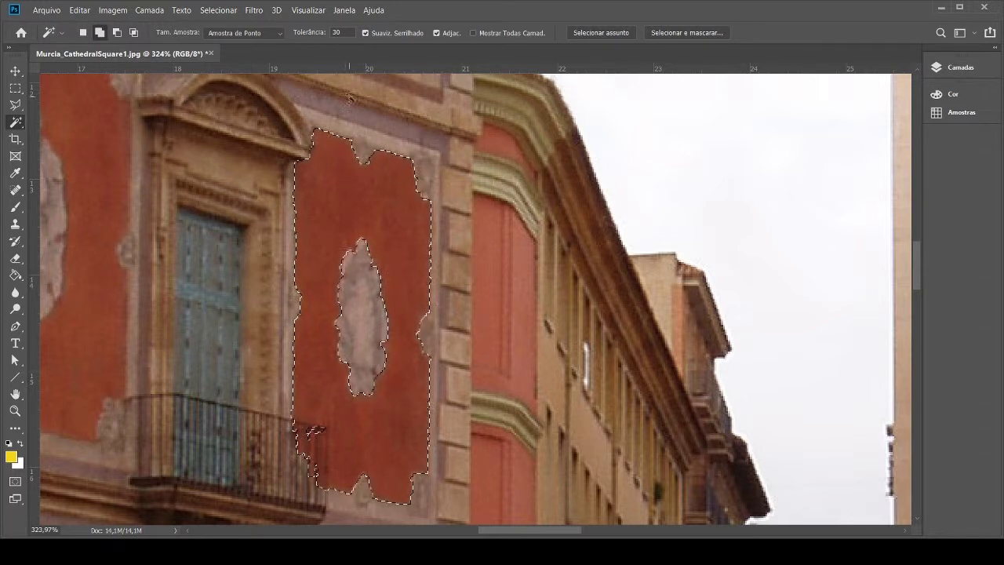
left_click(343, 32)
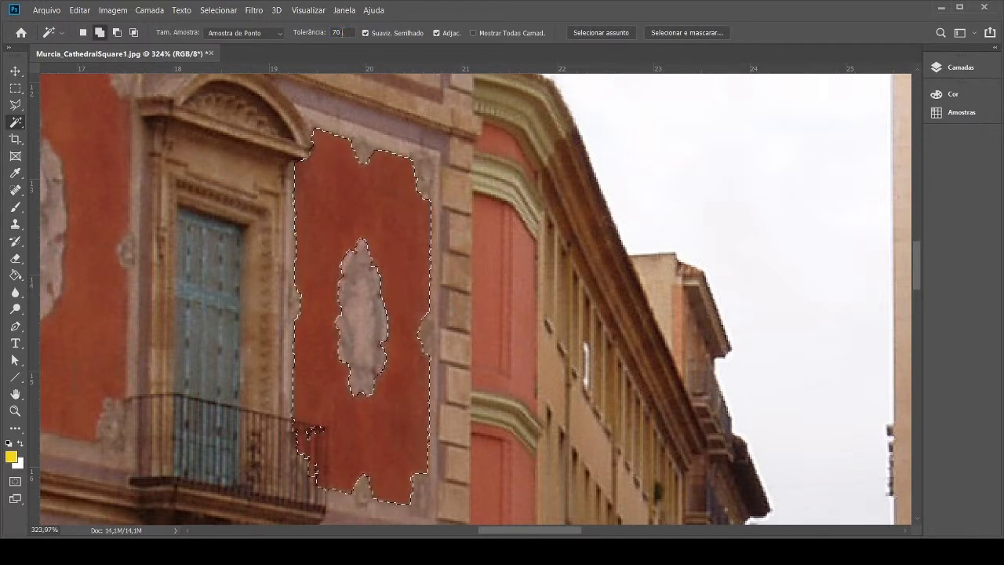
left_click(343, 208)
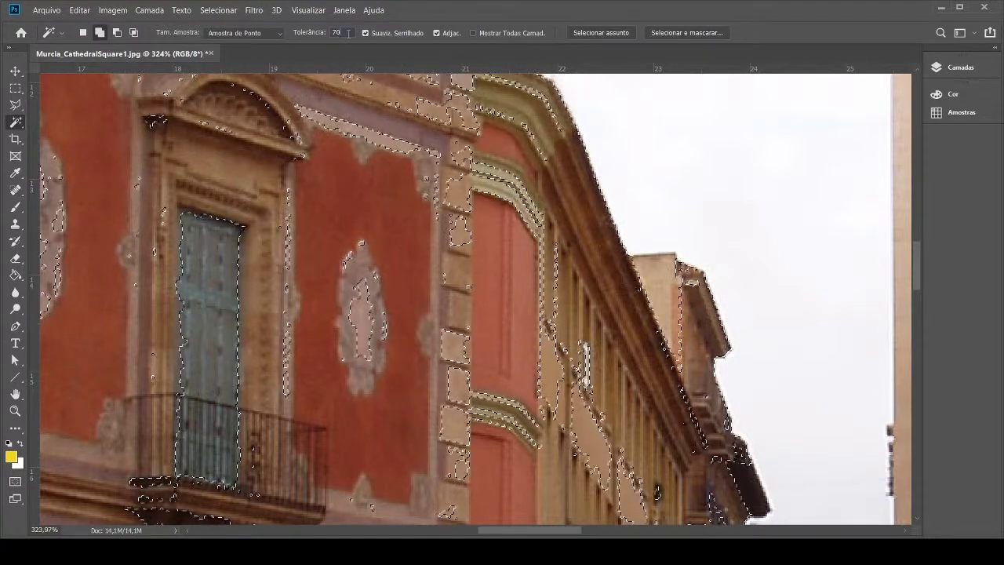
Reselect the red wall panel with the Magic Wand at a tolerance of 10 and again at 30.
type("10")
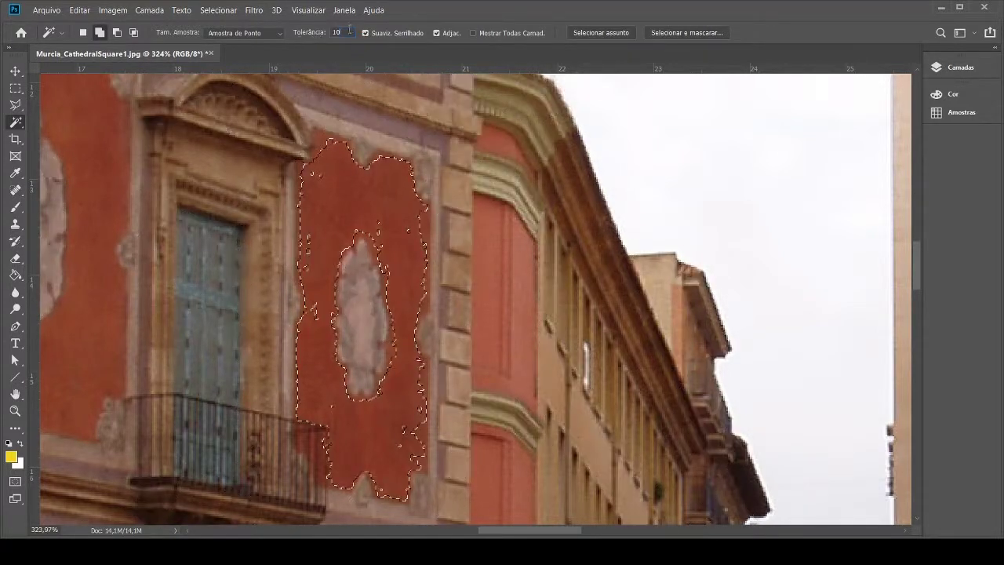
left_click(351, 206)
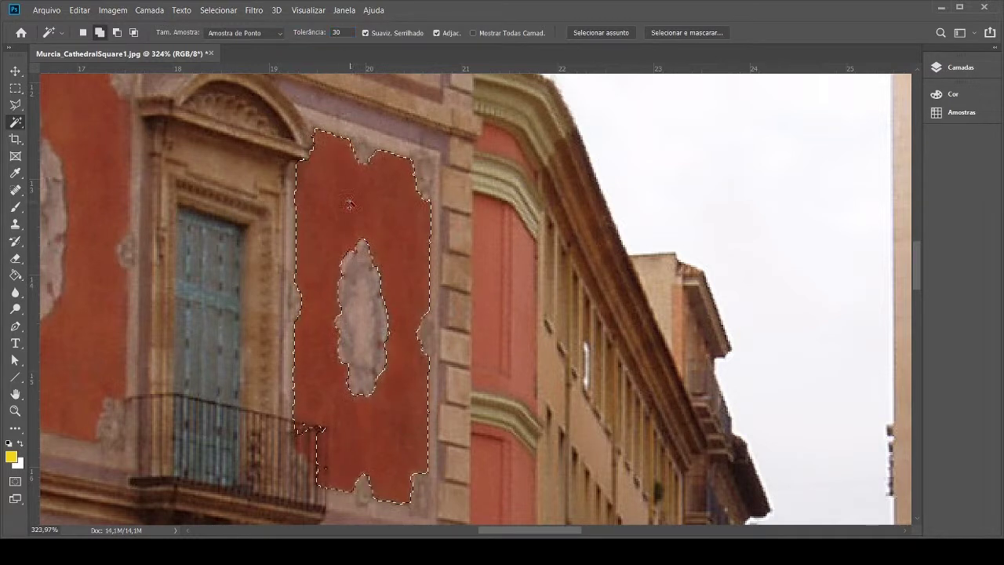
left_click(348, 199)
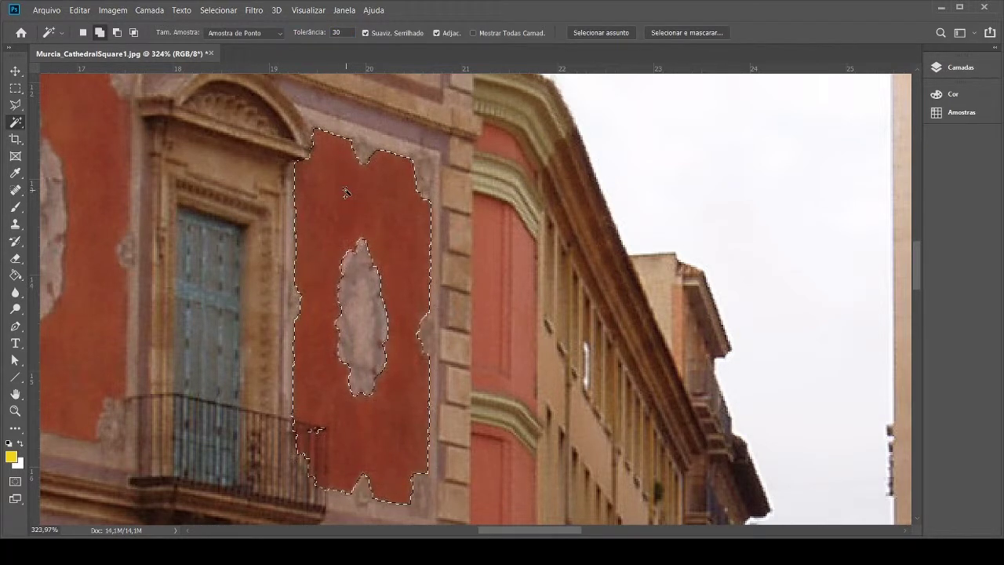
Select the sky between the buildings with the Magic Wand at a tolerance of 30, in place of the red panel.
scroll(345, 192, "down", 5)
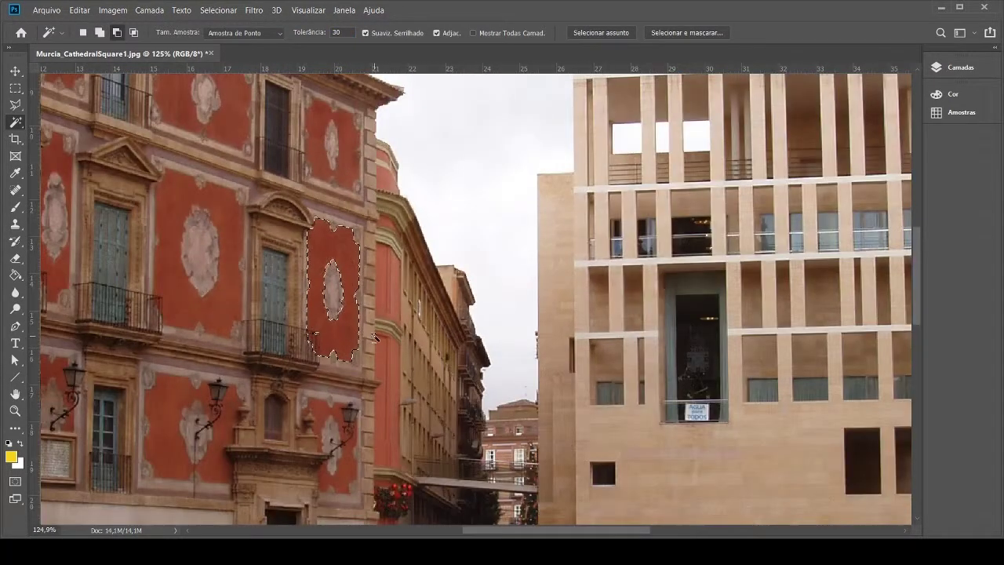
scroll(330, 330, "down", 2)
scroll(320, 328, "down", 2)
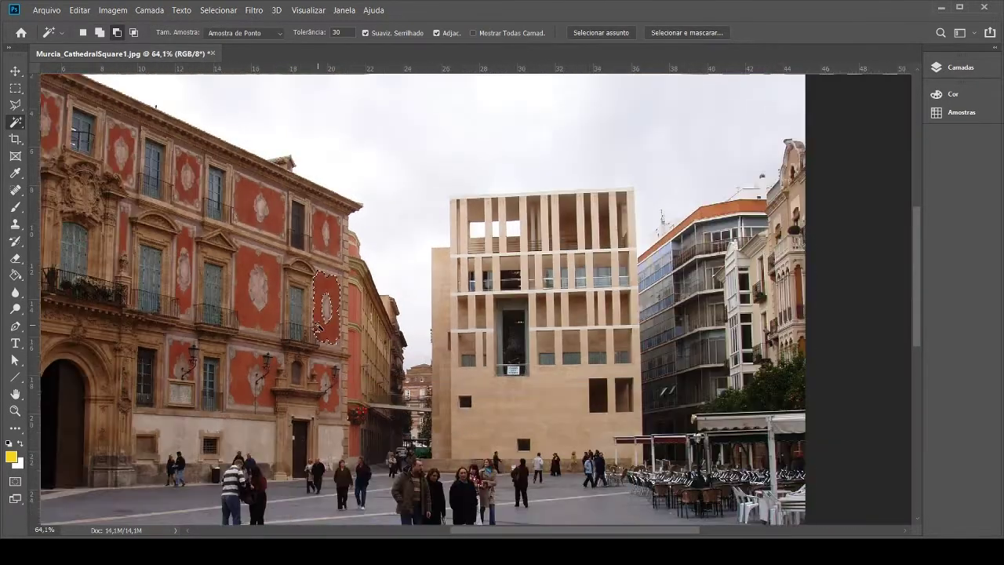
left_click(396, 252)
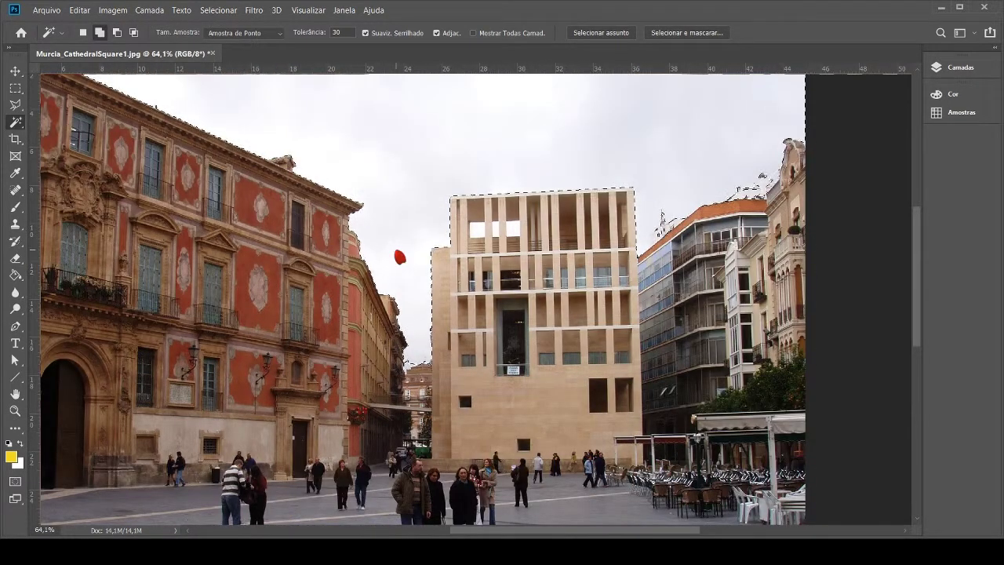
Select the grey square paving with the Magic Wand at a tolerance of 5, and add the missed patches beside the dark curve with the Polygonal Lasso.
scroll(392, 267, "down", 2)
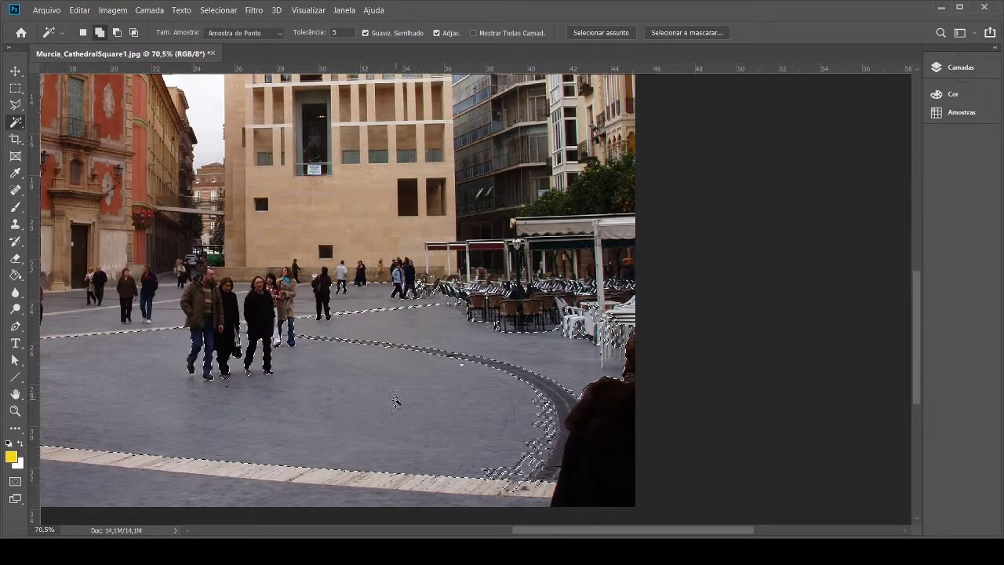
left_click(15, 105)
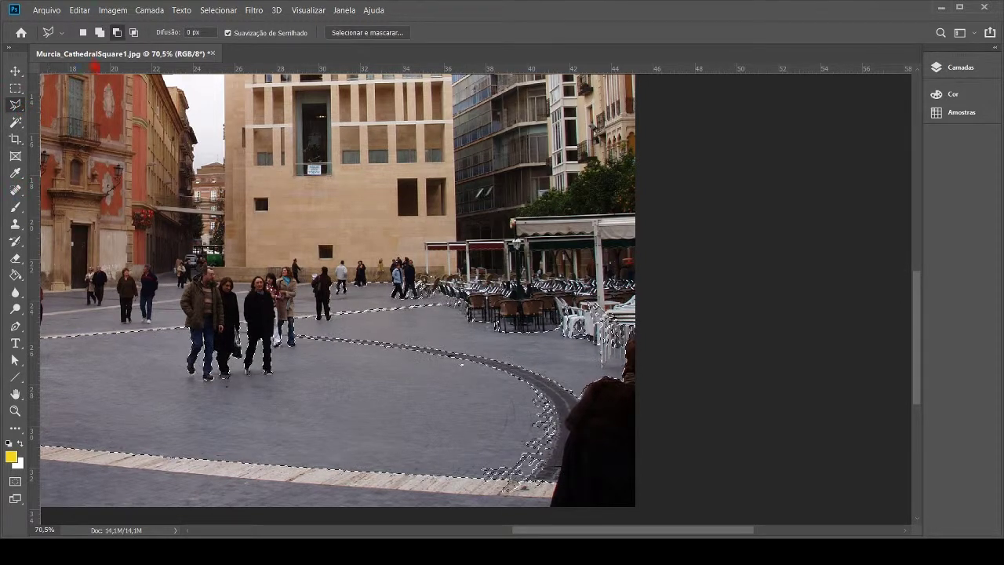
left_click(99, 32)
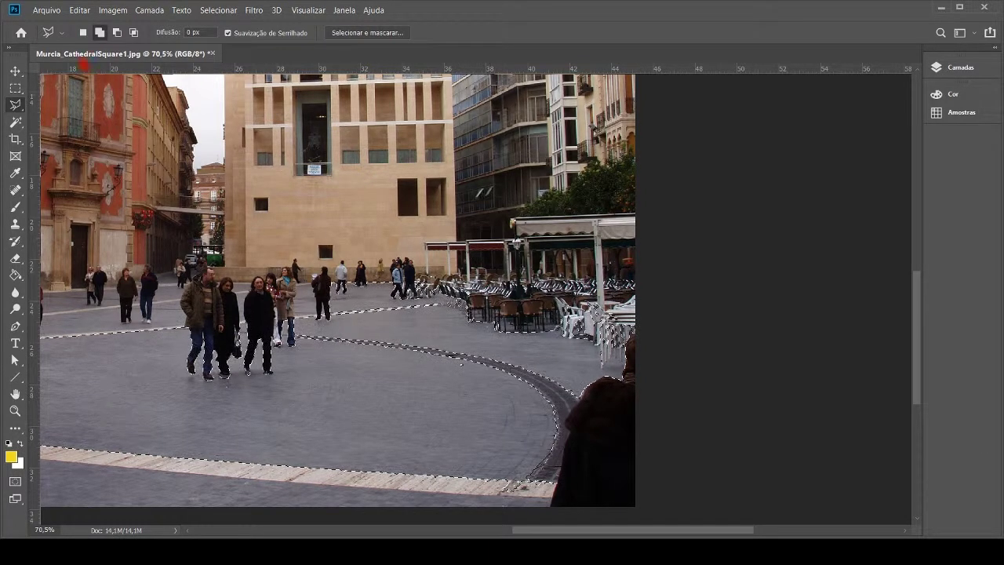
Subtract the areas spilling onto the pale stone strip near the drain grate from the selection with the Polygonal Lasso.
scroll(518, 490, "up", 5)
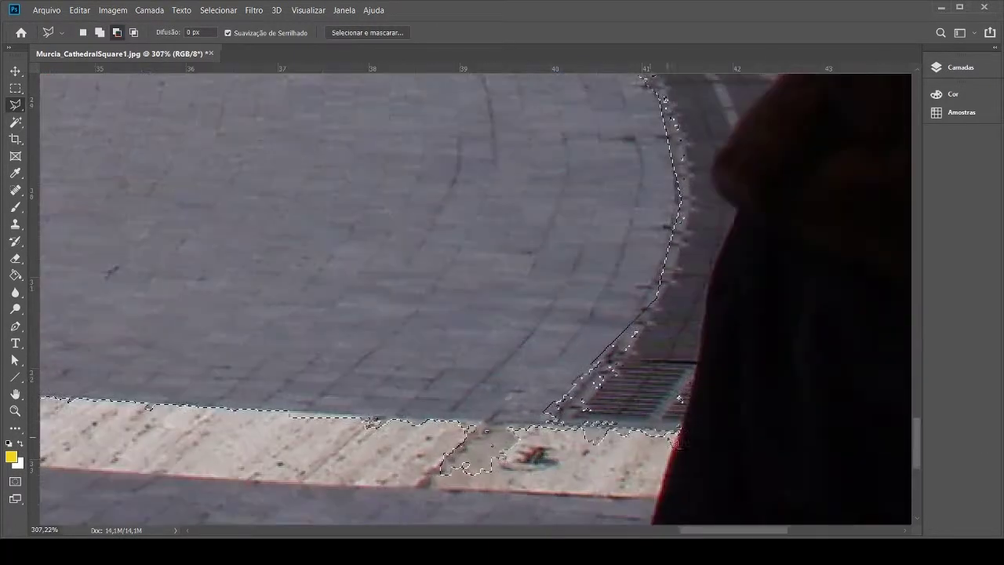
left_click(682, 434)
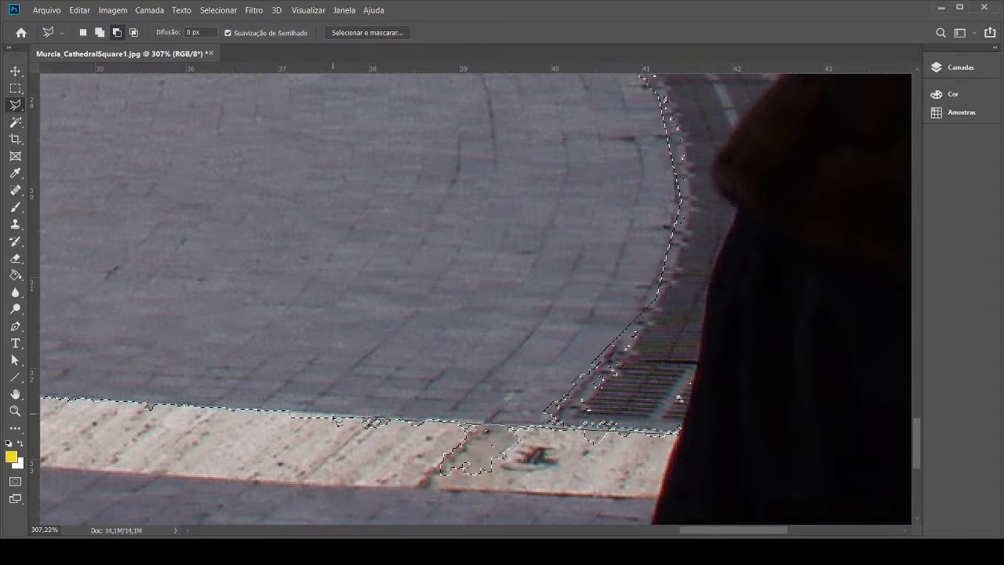
double_click(688, 505)
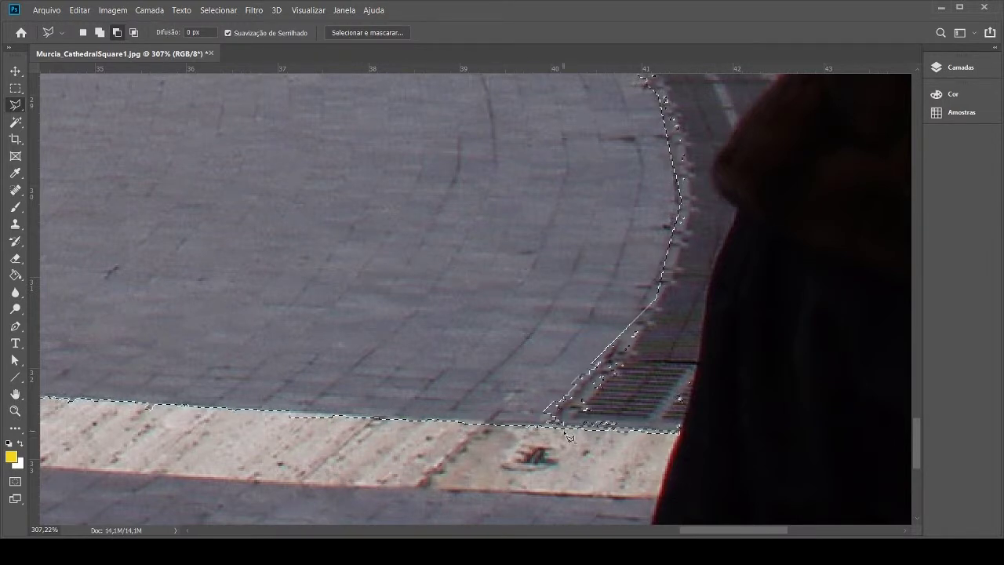
Add the jagged paving edge along the inner side of the dark curved band to the selection with the Polygonal Lasso.
scroll(670, 290, "up", 3)
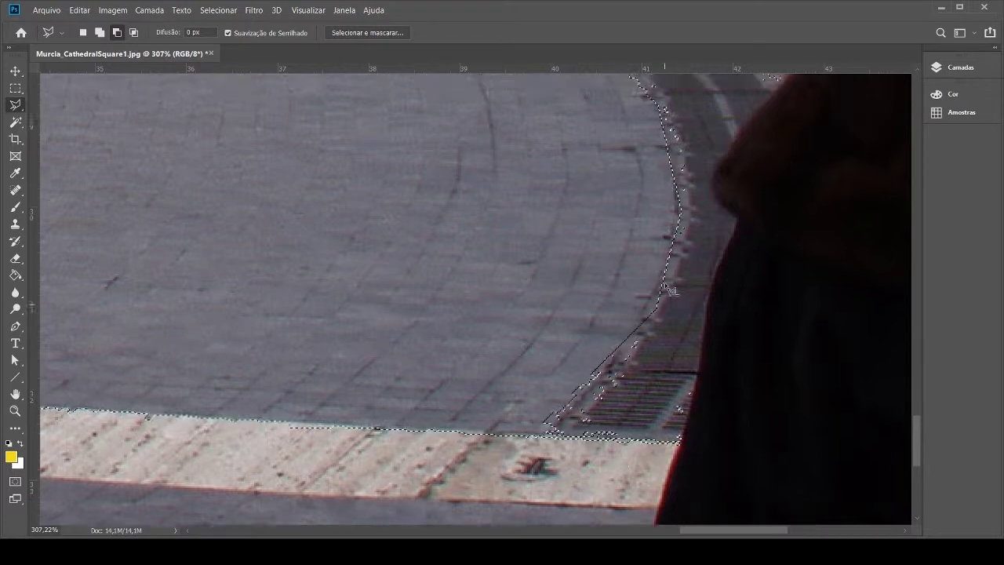
scroll(671, 291, "up", 10)
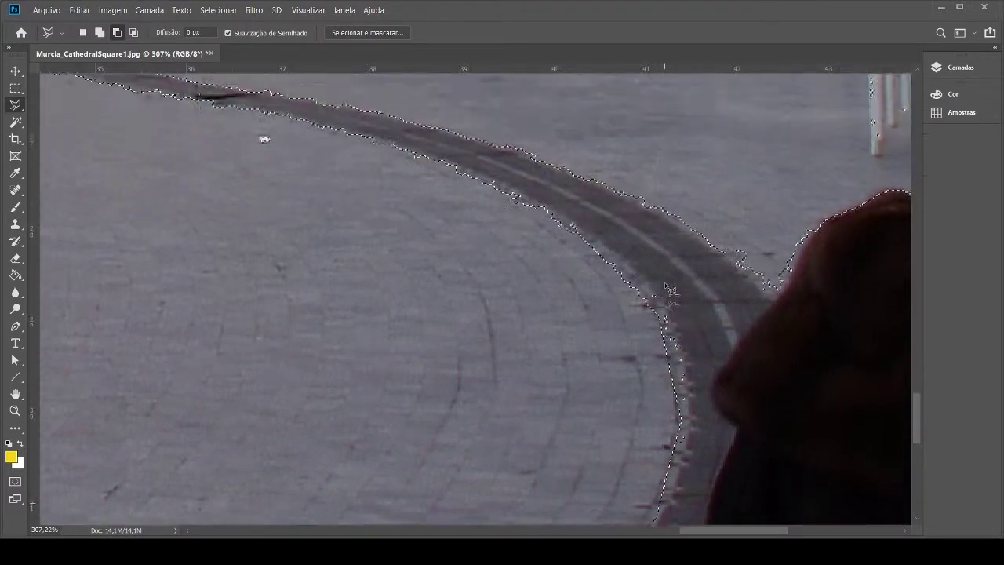
scroll(665, 283, "up", 1)
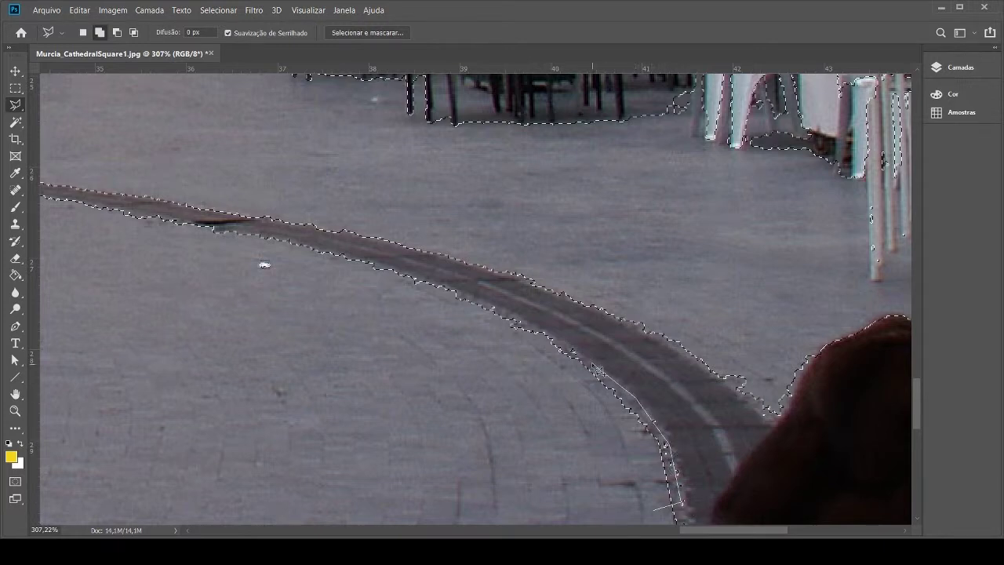
key("ctrl+0")
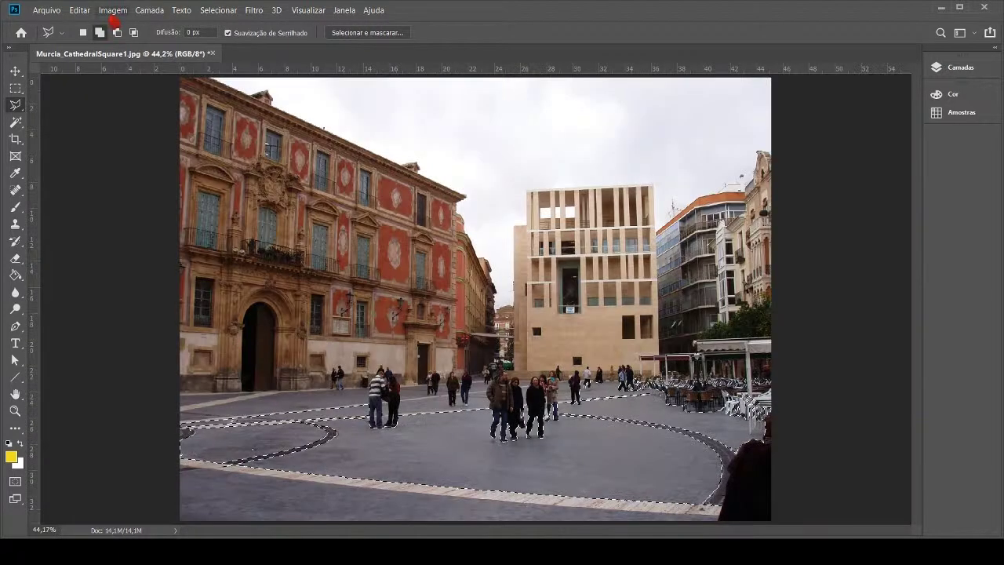